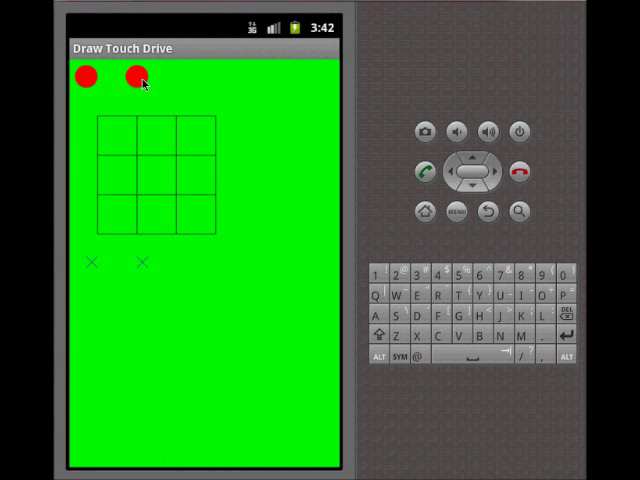
# Step: Drag the second red circle to the right across the green board
pyautogui.moveTo(143, 83)
pyautogui.mouseDown()
pyautogui.moveTo(262, 98)
pyautogui.moveTo(261, 148)
pyautogui.moveTo(185, 99)
pyautogui.moveTo(156, 138)
pyautogui.mouseUp()
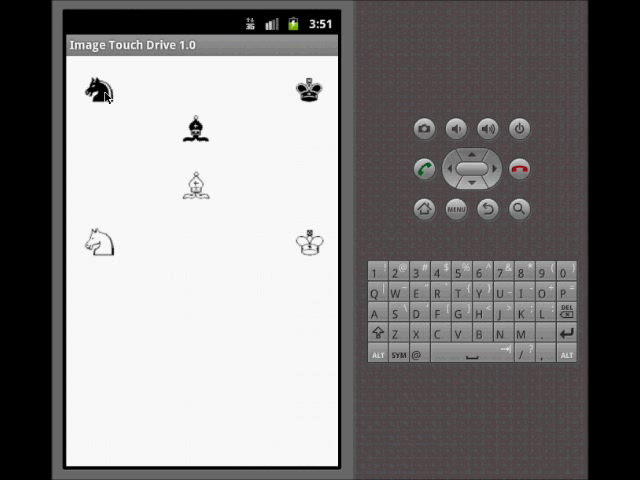
# Step: Drag the black knight down beside the white knight and bring up the app's menu options
pyautogui.moveTo(107, 97)
pyautogui.mouseDown()
pyautogui.moveTo(107, 130)
pyautogui.moveTo(116, 153)
pyautogui.mouseUp()
pyautogui.moveTo(116, 153); pyautogui.dragTo(127, 186)
pyautogui.moveTo(100, 240); pyautogui.dragTo(131, 211)
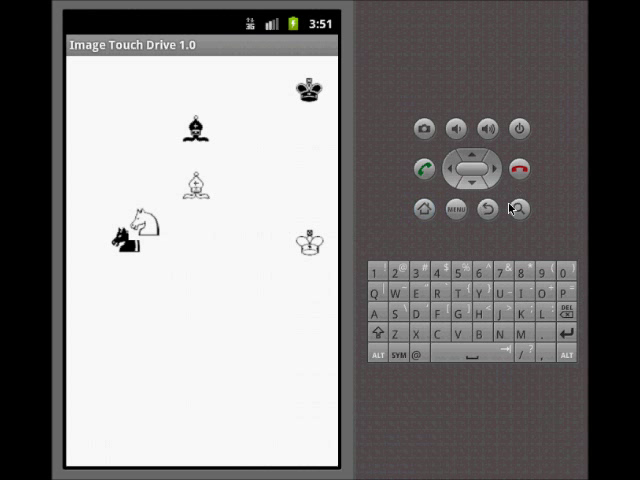
pyautogui.click(458, 212)
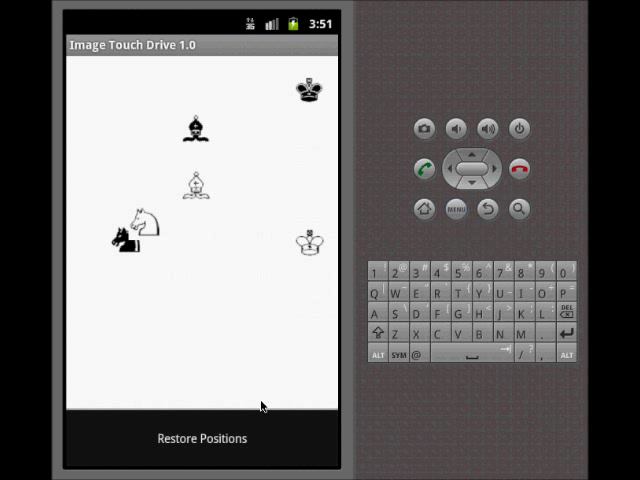
# Step: Restore the pieces to their starting spots, then drag the black knight down toward the bottom edge
pyautogui.click(231, 444)
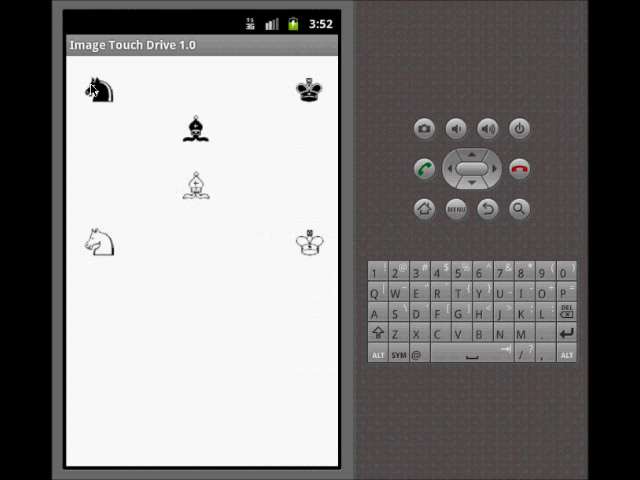
pyautogui.moveTo(97, 95)
pyautogui.mouseDown()
pyautogui.moveTo(140, 130)
pyautogui.moveTo(157, 160)
pyautogui.mouseUp()
pyautogui.moveTo(90, 90); pyautogui.dragTo(116, 159)
pyautogui.moveTo(116, 159); pyautogui.dragTo(152, 224)
pyautogui.moveTo(152, 255); pyautogui.dragTo(140, 382)
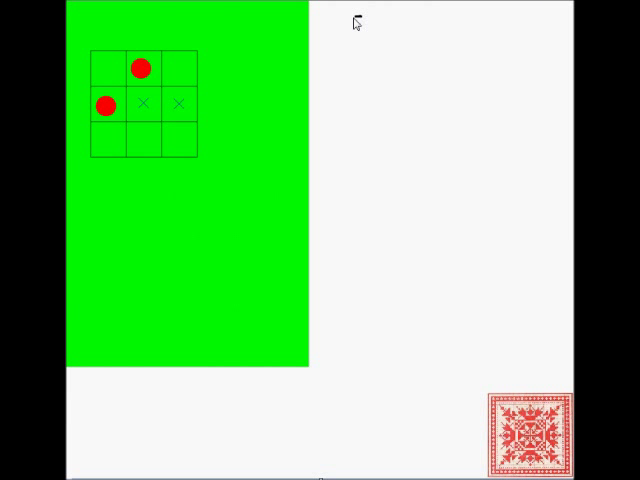
# Step: Handwrite Shape with branches leading down to Circle and Cross
pyautogui.moveTo(357, 22)
pyautogui.mouseDown()
pyautogui.moveTo(368, 30)
pyautogui.moveTo(416, 32)
pyautogui.mouseUp()
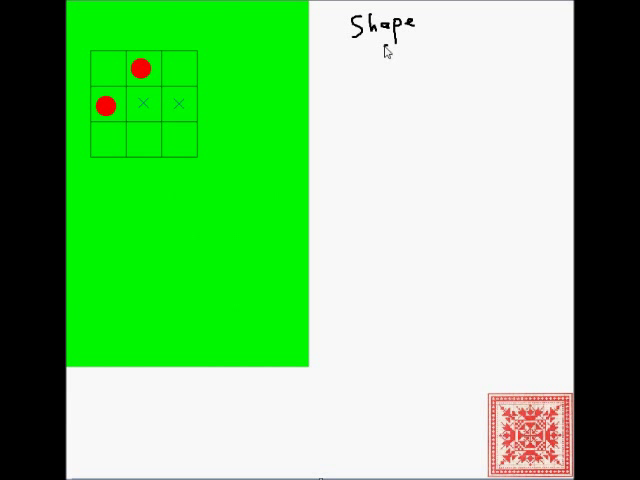
pyautogui.moveTo(388, 52); pyautogui.dragTo(362, 85)
pyautogui.moveTo(333, 90)
pyautogui.mouseDown()
pyautogui.moveTo(330, 103)
pyautogui.moveTo(358, 97)
pyautogui.moveTo(366, 103)
pyautogui.mouseUp()
pyautogui.moveTo(376, 85)
pyautogui.mouseDown()
pyautogui.moveTo(377, 103)
pyautogui.moveTo(390, 102)
pyautogui.mouseUp()
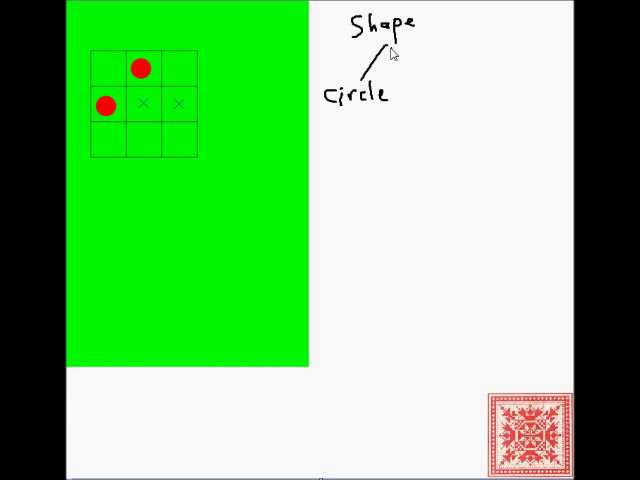
pyautogui.moveTo(390, 46); pyautogui.dragTo(428, 72)
pyautogui.moveTo(423, 82)
pyautogui.mouseDown()
pyautogui.moveTo(422, 96)
pyautogui.moveTo(472, 97)
pyautogui.mouseUp()
# Step: Brace the green board, label it TicTacToeView and add a brace under the grid
pyautogui.moveTo(290, 12)
pyautogui.mouseDown()
pyautogui.moveTo(271, 328)
pyautogui.moveTo(262, 324)
pyautogui.mouseUp()
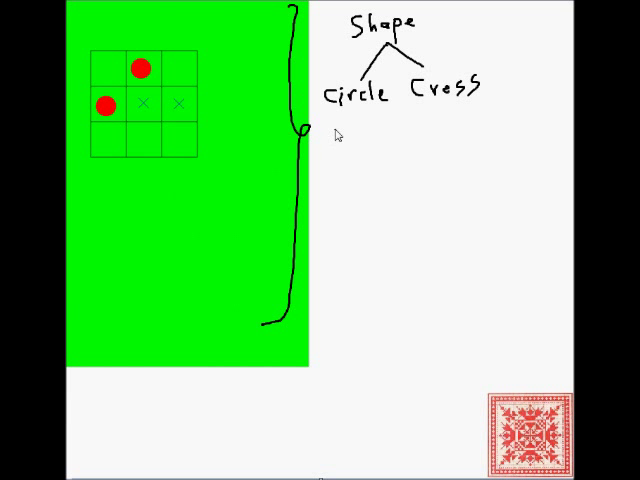
pyautogui.moveTo(325, 128)
pyautogui.mouseDown()
pyautogui.moveTo(345, 128)
pyautogui.moveTo(338, 155)
pyautogui.moveTo(358, 152)
pyautogui.moveTo(380, 128)
pyautogui.moveTo(374, 155)
pyautogui.mouseUp()
pyautogui.moveTo(402, 124); pyautogui.dragTo(416, 124)
pyautogui.moveTo(409, 124)
pyautogui.mouseDown()
pyautogui.moveTo(410, 152)
pyautogui.moveTo(450, 145)
pyautogui.mouseUp()
pyautogui.moveTo(457, 132)
pyautogui.mouseDown()
pyautogui.moveTo(458, 145)
pyautogui.moveTo(494, 140)
pyautogui.mouseUp()
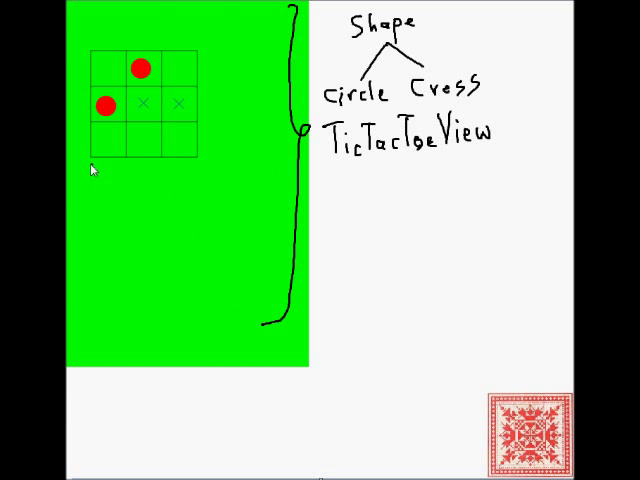
pyautogui.moveTo(91, 170)
pyautogui.mouseDown()
pyautogui.moveTo(124, 183)
pyautogui.moveTo(193, 165)
pyautogui.mouseUp()
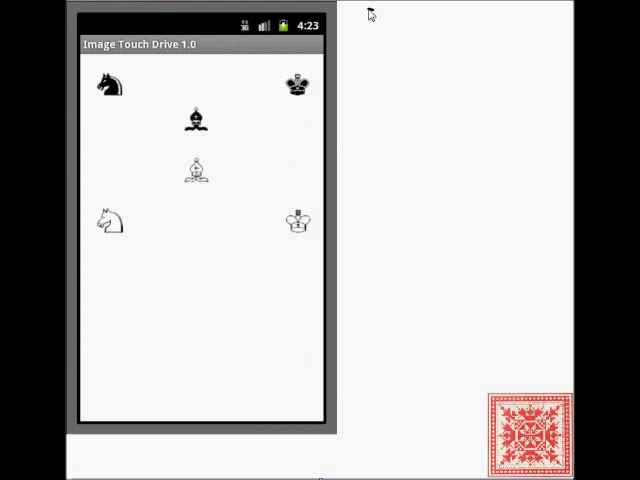
# Step: Write the underlined Chesspiece heading with an arrow to bitmap sized 40x40, marking the black king
pyautogui.moveTo(390, 20)
pyautogui.mouseDown()
pyautogui.moveTo(420, 30)
pyautogui.moveTo(426, 14)
pyautogui.moveTo(446, 26)
pyautogui.mouseUp()
pyautogui.moveTo(452, 16)
pyautogui.mouseDown()
pyautogui.moveTo(454, 26)
pyautogui.moveTo(466, 28)
pyautogui.mouseUp()
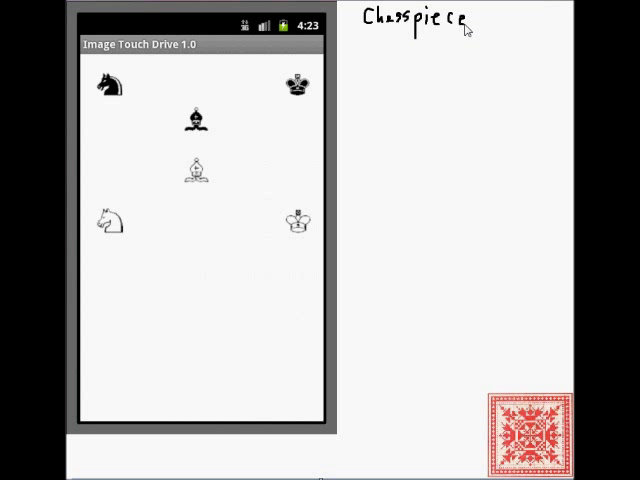
pyautogui.moveTo(362, 34); pyautogui.dragTo(468, 38)
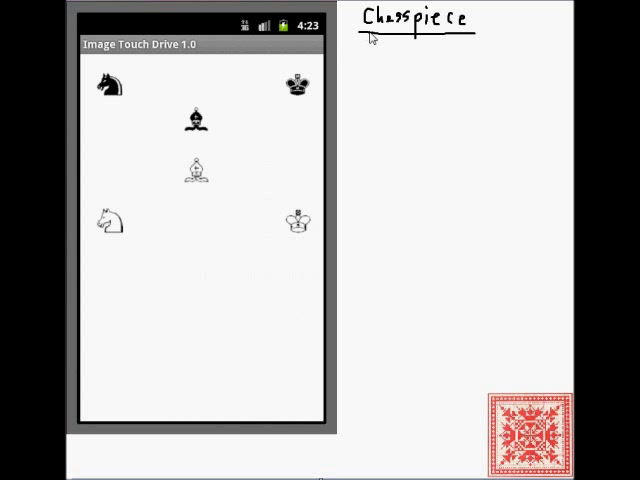
pyautogui.moveTo(368, 38)
pyautogui.mouseDown()
pyautogui.moveTo(370, 52)
pyautogui.moveTo(413, 64)
pyautogui.moveTo(426, 50)
pyautogui.mouseUp()
pyautogui.moveTo(427, 50)
pyautogui.mouseDown()
pyautogui.moveTo(457, 66)
pyautogui.moveTo(462, 55)
pyautogui.mouseUp()
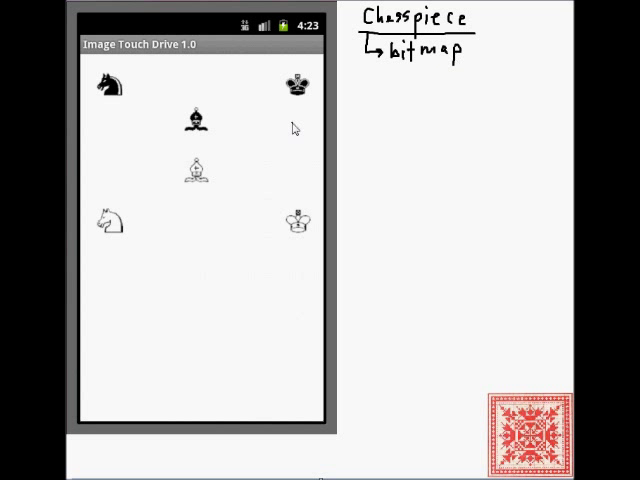
pyautogui.moveTo(290, 100)
pyautogui.mouseDown()
pyautogui.moveTo(302, 100)
pyautogui.moveTo(302, 107)
pyautogui.mouseUp()
pyautogui.moveTo(373, 84)
pyautogui.mouseDown()
pyautogui.moveTo(382, 92)
pyautogui.moveTo(398, 90)
pyautogui.moveTo(388, 90)
pyautogui.mouseUp()
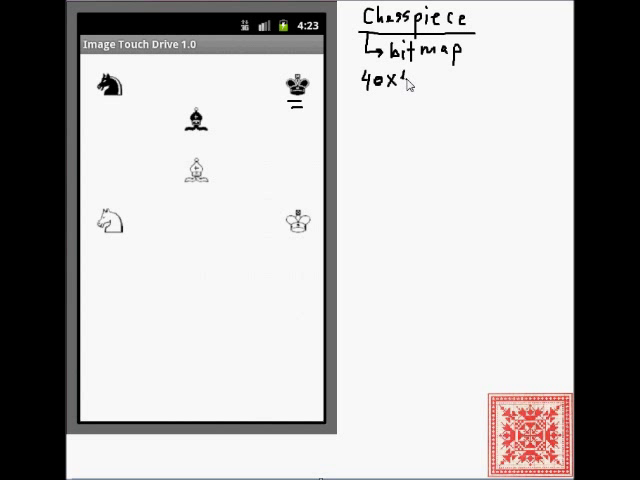
pyautogui.moveTo(420, 74); pyautogui.dragTo(421, 92)
# Step: Brace the whole phone screen and label it TouchImageSketcher
pyautogui.moveTo(325, 98)
pyautogui.mouseDown()
pyautogui.moveTo(348, 152)
pyautogui.moveTo(332, 214)
pyautogui.moveTo(316, 418)
pyautogui.moveTo(295, 413)
pyautogui.mouseUp()
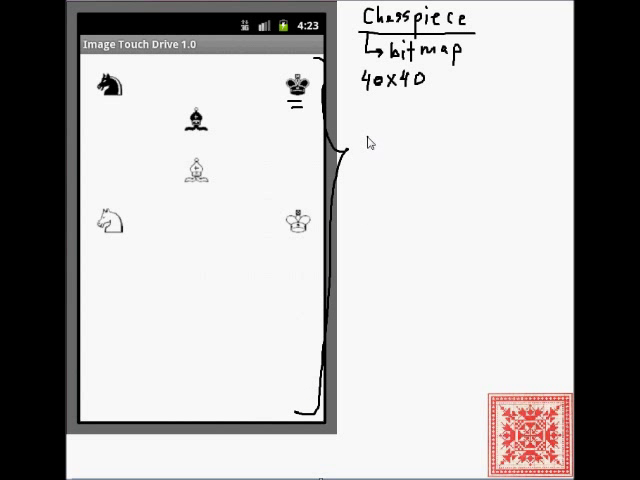
pyautogui.moveTo(369, 131); pyautogui.dragTo(368, 152)
pyautogui.moveTo(380, 150)
pyautogui.mouseDown()
pyautogui.moveTo(408, 140)
pyautogui.moveTo(418, 148)
pyautogui.moveTo(422, 120)
pyautogui.moveTo(424, 148)
pyautogui.moveTo(462, 150)
pyautogui.moveTo(474, 142)
pyautogui.mouseUp()
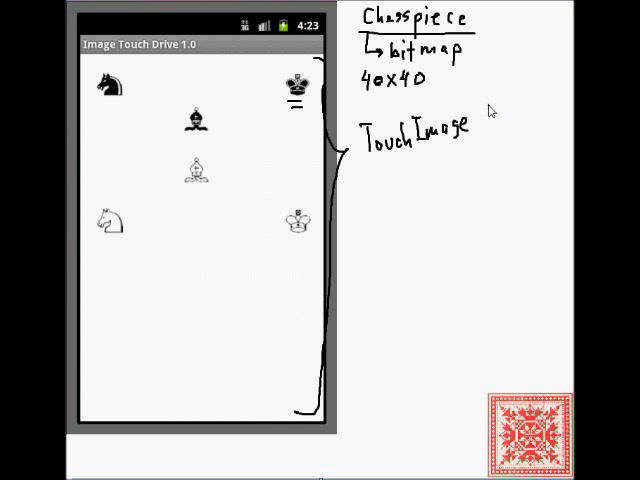
pyautogui.moveTo(478, 100)
pyautogui.mouseDown()
pyautogui.moveTo(472, 118)
pyautogui.moveTo(484, 118)
pyautogui.moveTo(486, 110)
pyautogui.mouseUp()
pyautogui.moveTo(486, 110); pyautogui.dragTo(502, 116)
pyautogui.moveTo(506, 96)
pyautogui.mouseDown()
pyautogui.moveTo(508, 116)
pyautogui.moveTo(544, 100)
pyautogui.mouseUp()
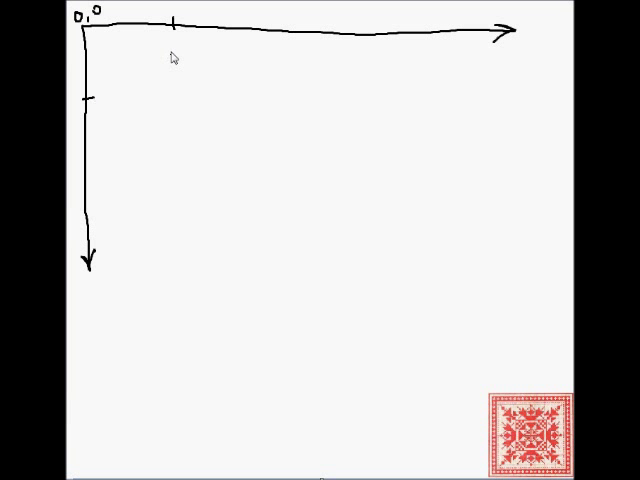
# Step: Draw a red circle, label its centre xc and yc on the axes with dashed projection lines
pyautogui.moveTo(186, 60)
pyautogui.mouseDown()
pyautogui.moveTo(145, 87)
pyautogui.moveTo(191, 66)
pyautogui.mouseUp()
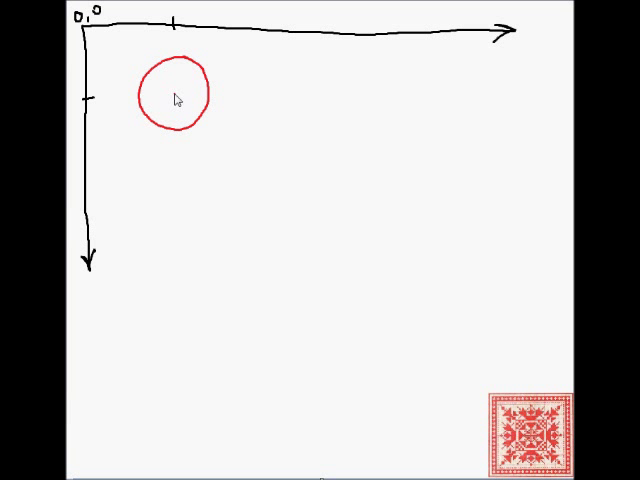
pyautogui.click(174, 96)
pyautogui.moveTo(165, 5); pyautogui.dragTo(172, 13)
pyautogui.moveTo(72, 92); pyautogui.dragTo(81, 106)
pyautogui.moveTo(172, 34); pyautogui.dragTo(172, 65)
pyautogui.moveTo(172, 72); pyautogui.dragTo(172, 94)
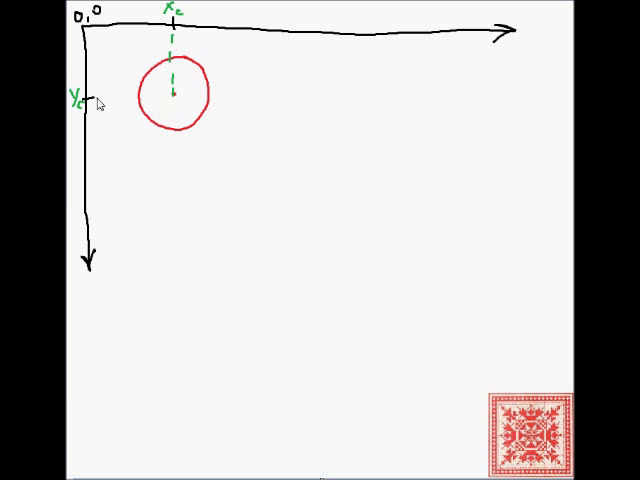
pyautogui.moveTo(94, 100); pyautogui.dragTo(140, 98)
pyautogui.moveTo(150, 96); pyautogui.dragTo(162, 95)
# Step: Mark the touch-down point with a dashed line from xd and the lift-up position xup, yup on the axes
pyautogui.moveTo(181, 125)
pyautogui.mouseDown()
pyautogui.moveTo(188, 108)
pyautogui.moveTo(198, 126)
pyautogui.mouseUp()
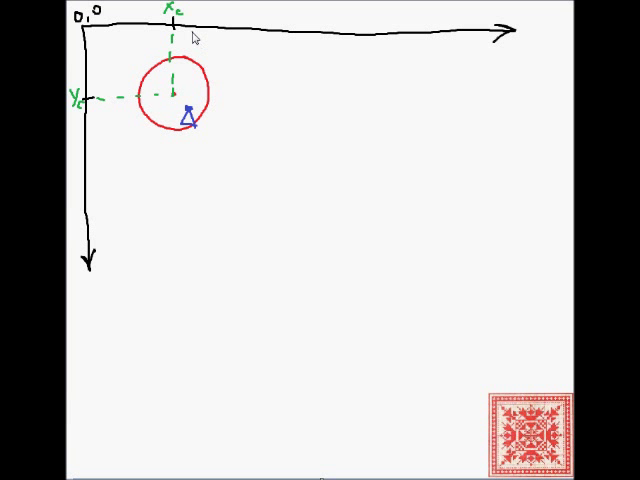
pyautogui.moveTo(197, 28); pyautogui.dragTo(195, 97)
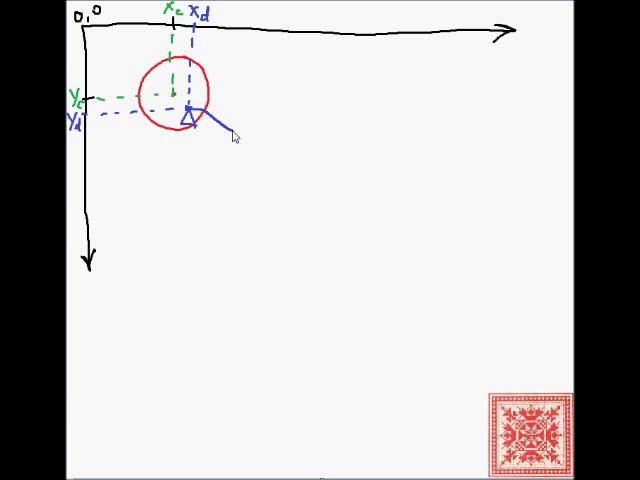
pyautogui.click(233, 133)
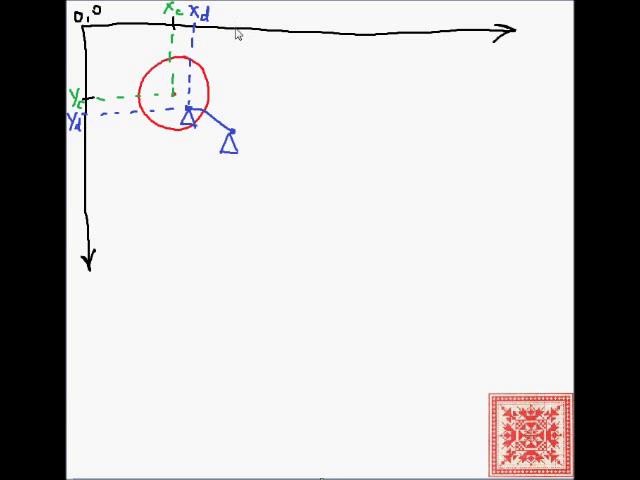
pyautogui.moveTo(232, 25); pyautogui.dragTo(232, 33)
pyautogui.moveTo(82, 143); pyautogui.dragTo(92, 143)
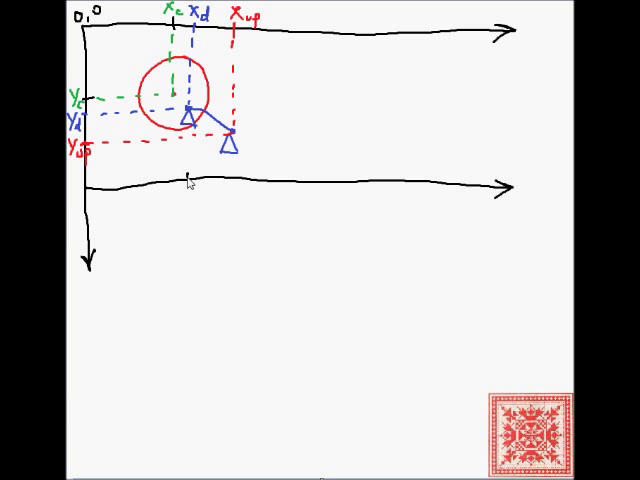
# Step: Bracket the offset along the lower axis and write the equation x' = xc + … beneath it
pyautogui.moveTo(187, 176); pyautogui.dragTo(188, 190)
pyautogui.moveTo(88, 200)
pyautogui.mouseDown()
pyautogui.moveTo(170, 200)
pyautogui.moveTo(186, 190)
pyautogui.mouseUp()
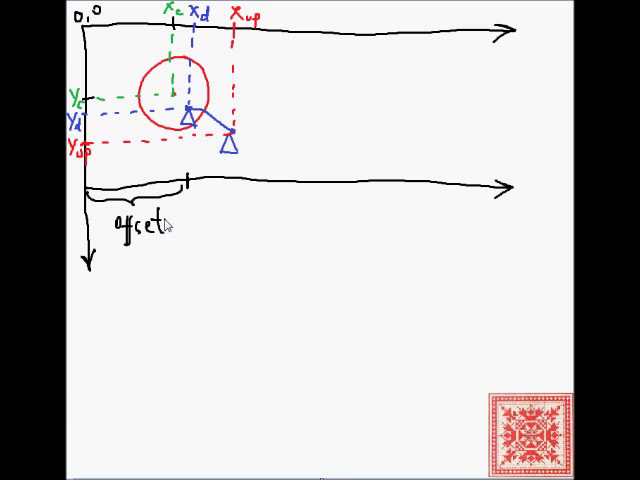
pyautogui.moveTo(122, 266); pyautogui.dragTo(133, 285)
pyautogui.moveTo(133, 266); pyautogui.dragTo(122, 285)
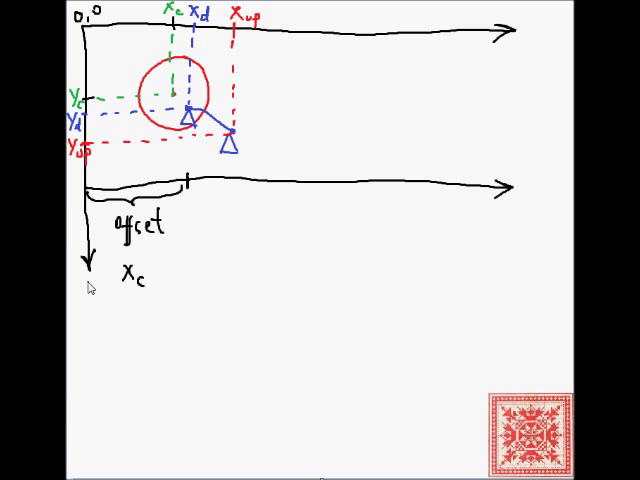
pyautogui.moveTo(97, 266); pyautogui.dragTo(108, 282)
pyautogui.moveTo(108, 266)
pyautogui.mouseDown()
pyautogui.moveTo(97, 282)
pyautogui.moveTo(111, 264)
pyautogui.moveTo(120, 278)
pyautogui.moveTo(166, 275)
pyautogui.mouseUp()
pyautogui.moveTo(161, 268); pyautogui.dragTo(161, 282)
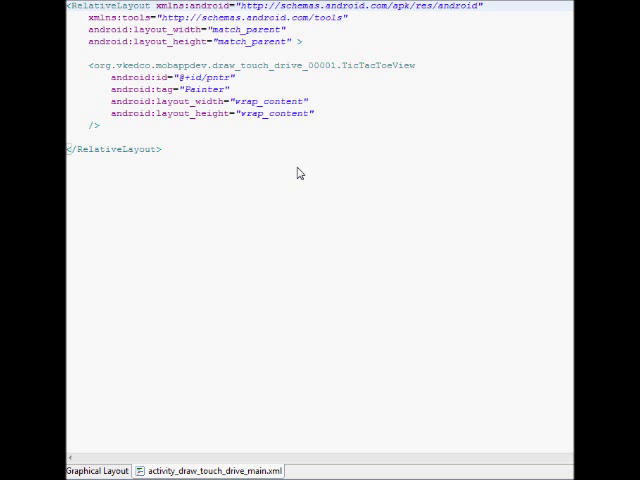
# Step: Select TicTacToeView in the layout XML and highlight View as its superclass in the source
pyautogui.click(92, 65)
pyautogui.moveTo(92, 66); pyautogui.dragTo(415, 68)
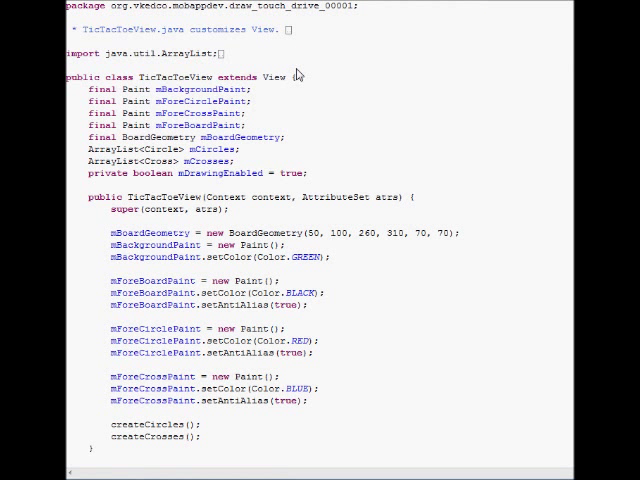
pyautogui.moveTo(288, 77); pyautogui.dragTo(264, 77)
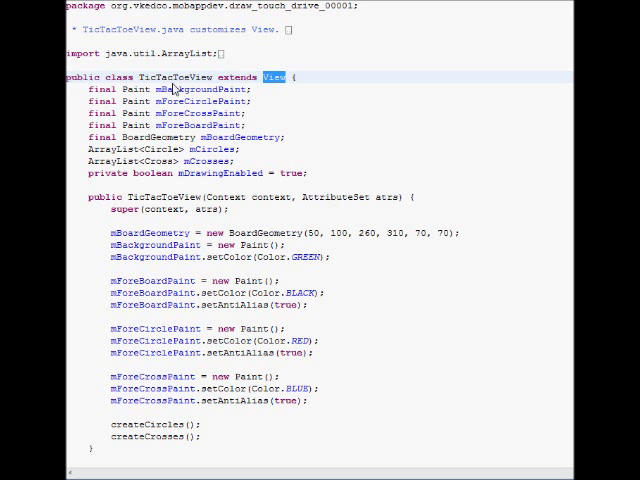
# Step: Point out the four Paint fields, mBoardGeometry, the mCircles and mCrosses lists and mDrawingEnabled
pyautogui.moveTo(156, 89); pyautogui.dragTo(251, 90)
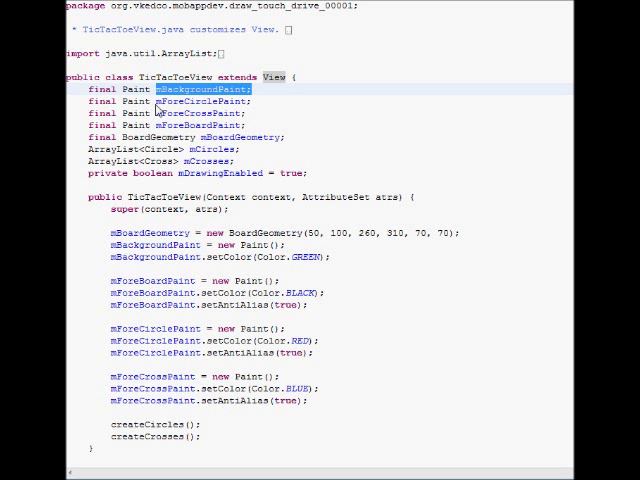
pyautogui.moveTo(156, 101); pyautogui.dragTo(244, 102)
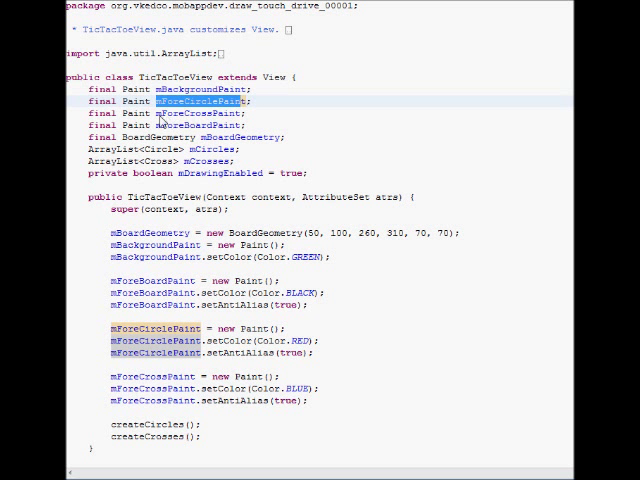
pyautogui.doubleClick(190, 113)
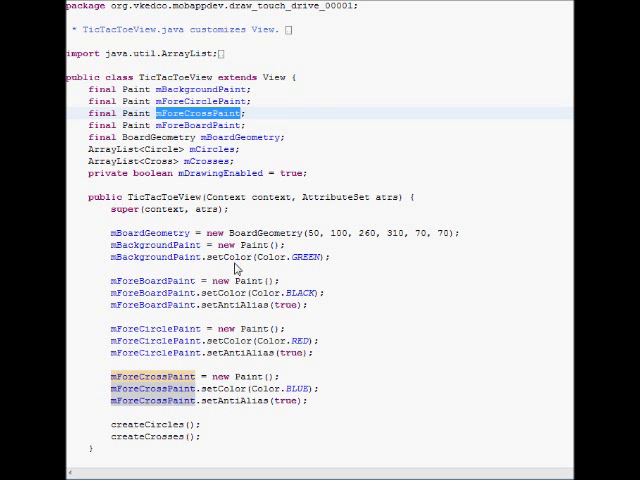
pyautogui.doubleClick(195, 125)
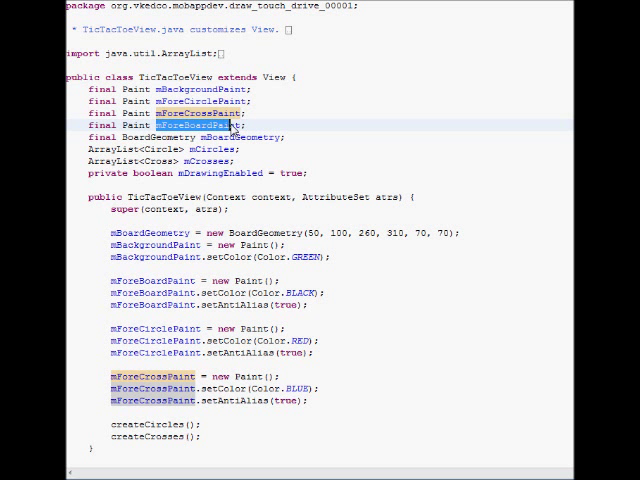
pyautogui.click(240, 137)
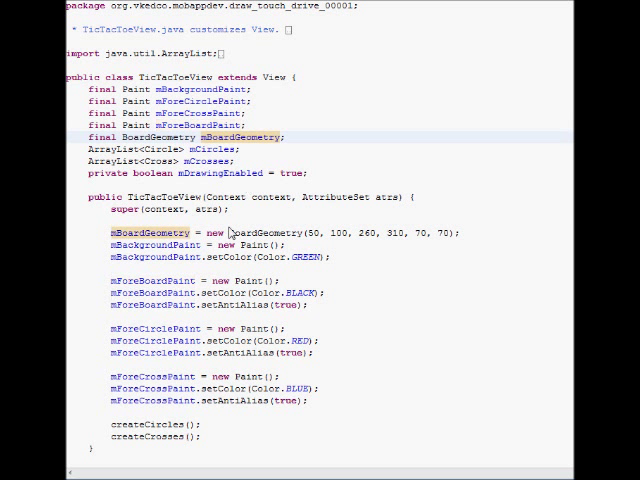
pyautogui.click(243, 150)
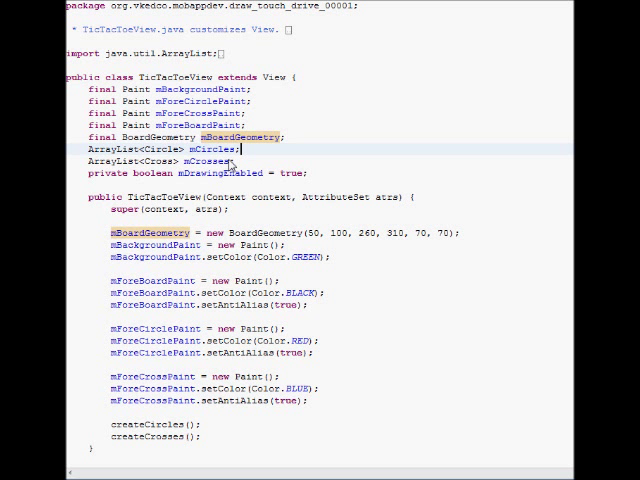
pyautogui.click(321, 175)
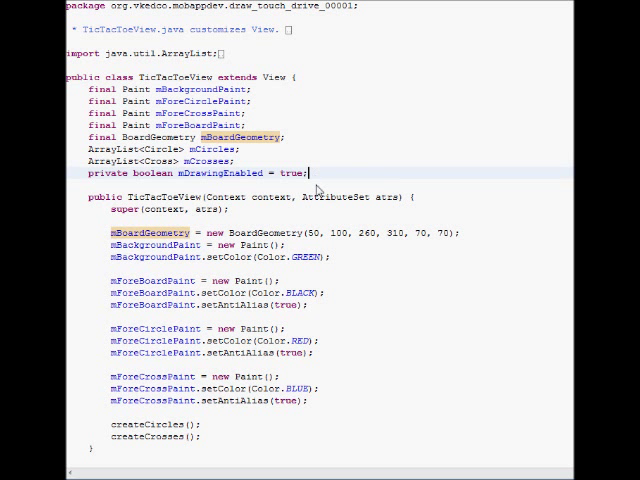
pyautogui.scroll(-1, 381, 255)
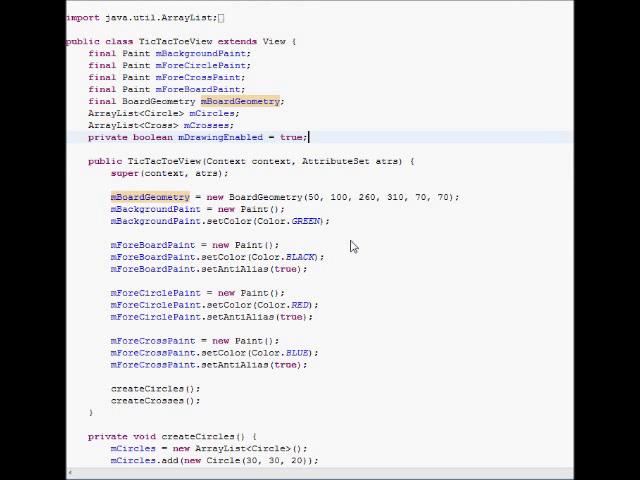
# Step: Highlight BoardGeometry, createCircles and createCrosses, then the canvas width, height and background drawRect
pyautogui.click(281, 197)
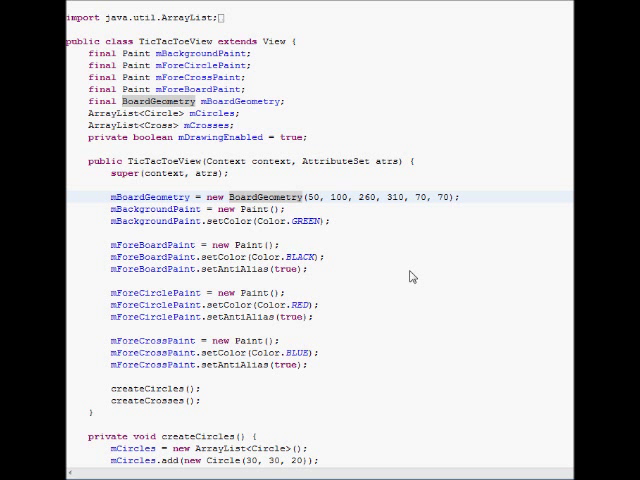
pyautogui.scroll(-1, 412, 277)
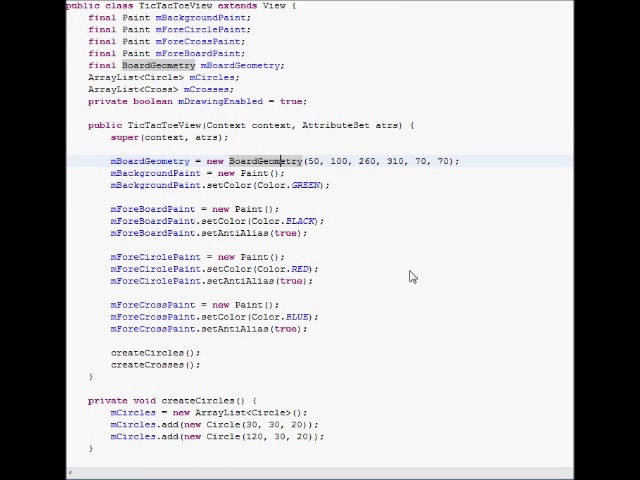
pyautogui.scroll(-1, 412, 277)
pyautogui.scroll(-1, 412, 277)
pyautogui.scroll(-1, 412, 277)
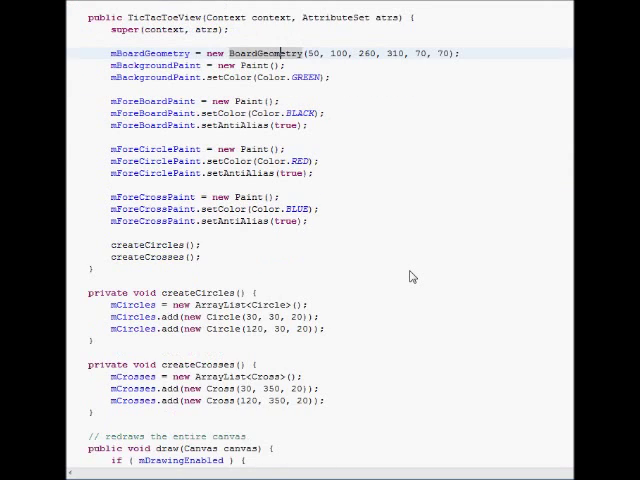
pyautogui.scroll(-1, 412, 277)
pyautogui.scroll(-1, 412, 277)
pyautogui.click(268, 233)
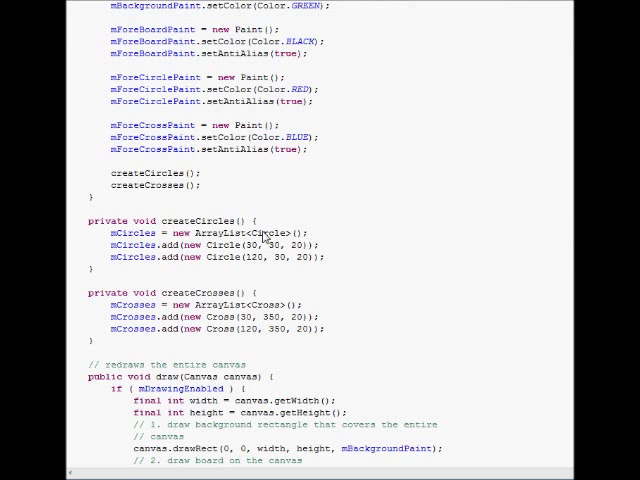
pyautogui.scroll(-1, 351, 270)
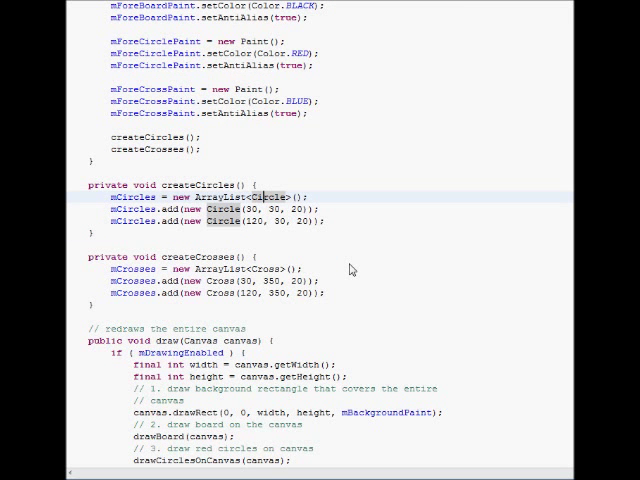
pyautogui.scroll(-1, 351, 270)
pyautogui.click(195, 221)
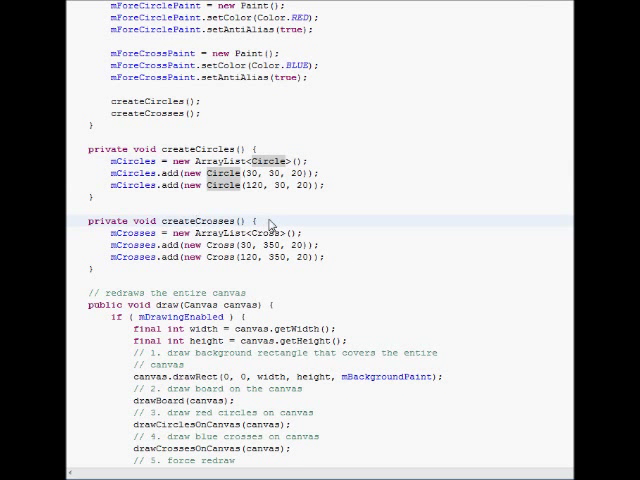
pyautogui.scroll(-1, 407, 281)
pyautogui.scroll(-1, 407, 281)
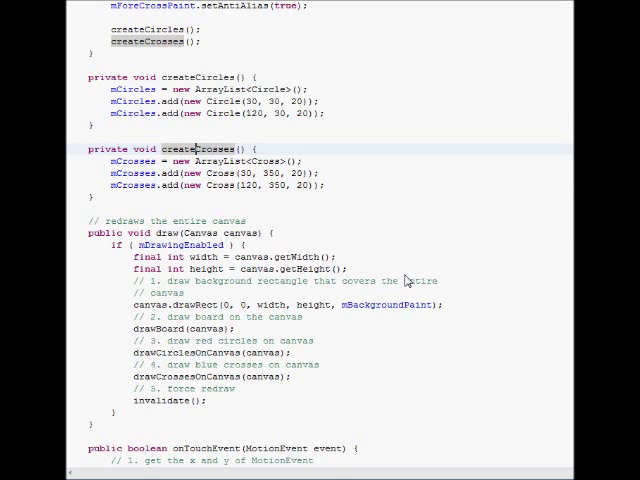
pyautogui.scroll(-1, 407, 281)
pyautogui.scroll(-1, 407, 281)
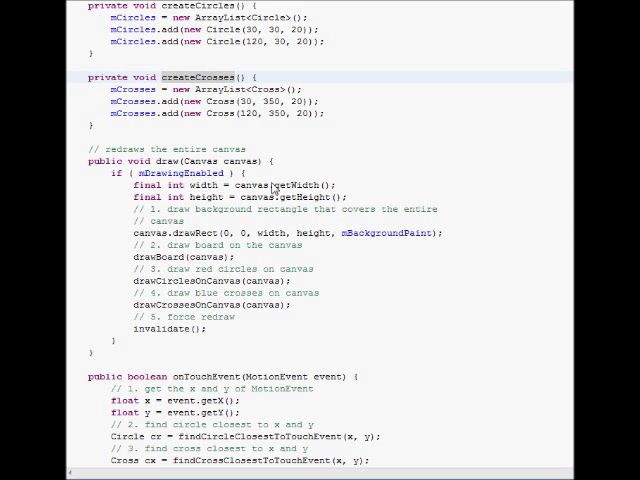
pyautogui.click(293, 220)
pyautogui.click(300, 198)
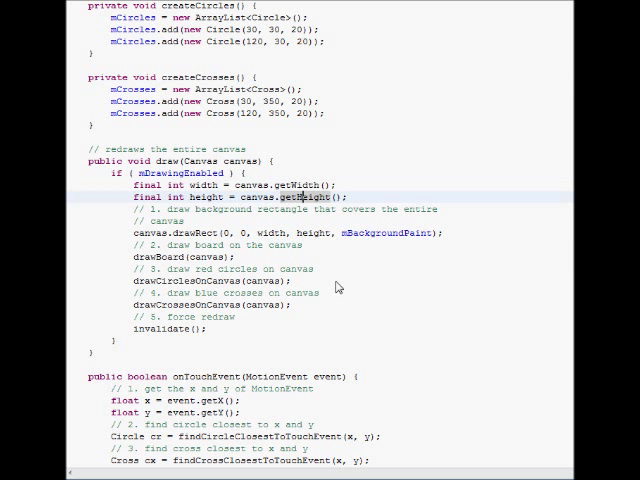
pyautogui.click(382, 233)
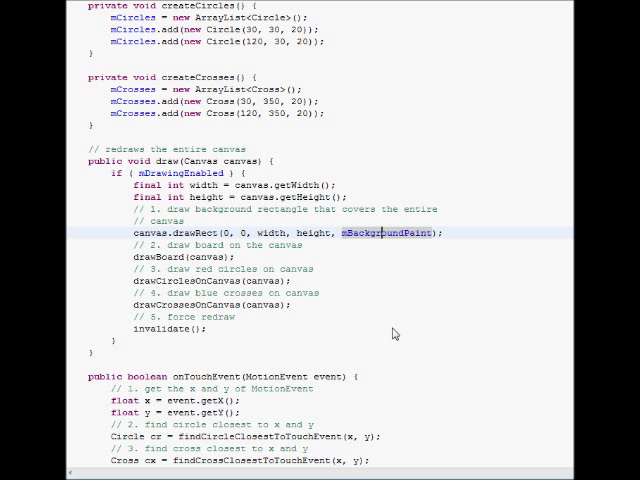
# Step: Select the drawBoard, drawCirclesOnCanvas and drawCrossesOnCanvas calls, ending at invalidate()
pyautogui.click(243, 258)
pyautogui.moveTo(243, 258); pyautogui.dragTo(134, 258)
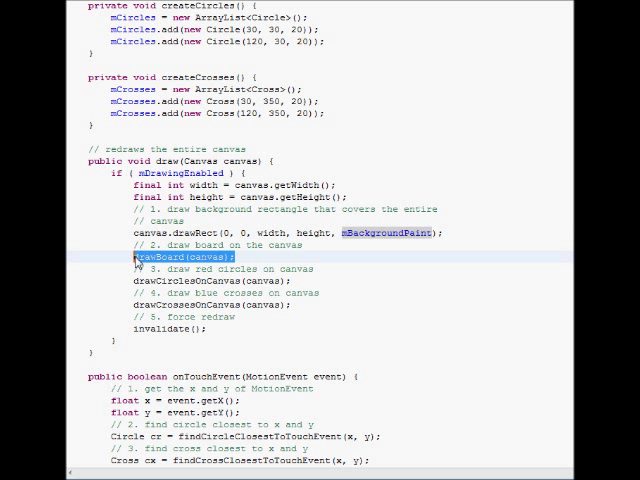
pyautogui.moveTo(290, 281); pyautogui.dragTo(134, 281)
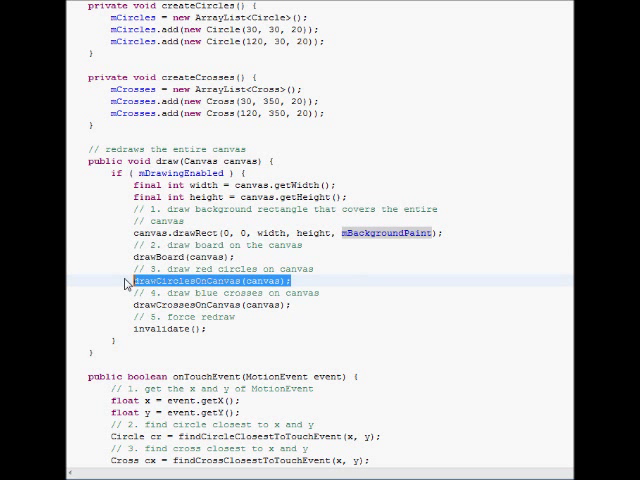
pyautogui.moveTo(290, 305); pyautogui.dragTo(134, 305)
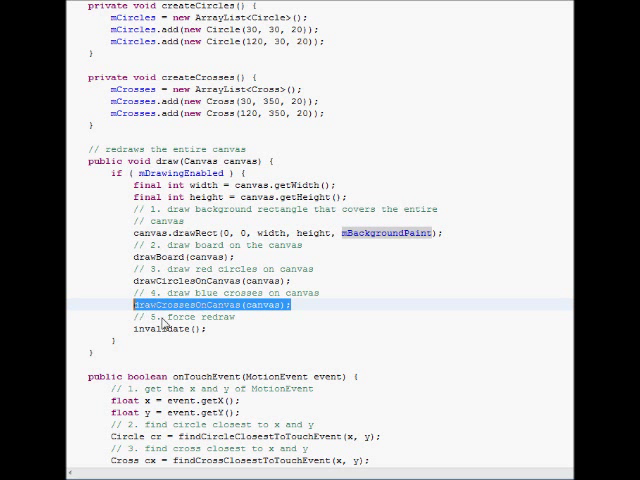
pyautogui.click(200, 329)
pyautogui.scroll(-7, 398, 312)
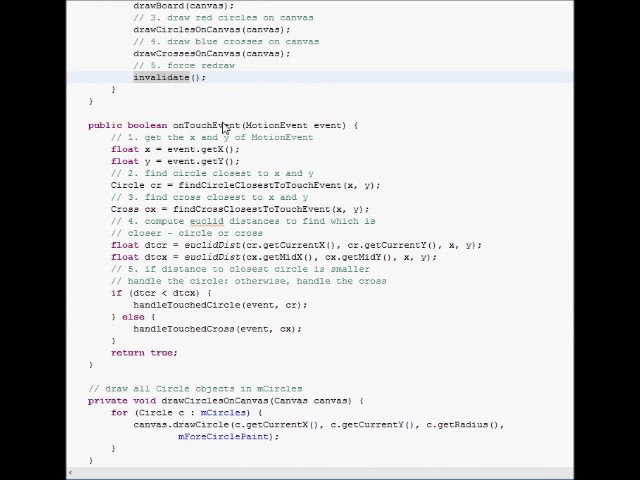
# Step: Select onTouchEvent, jump to findCircleClosestToTouchEvent's definition and mark findCrossClosestToTouchEvent
pyautogui.doubleClick(225, 125)
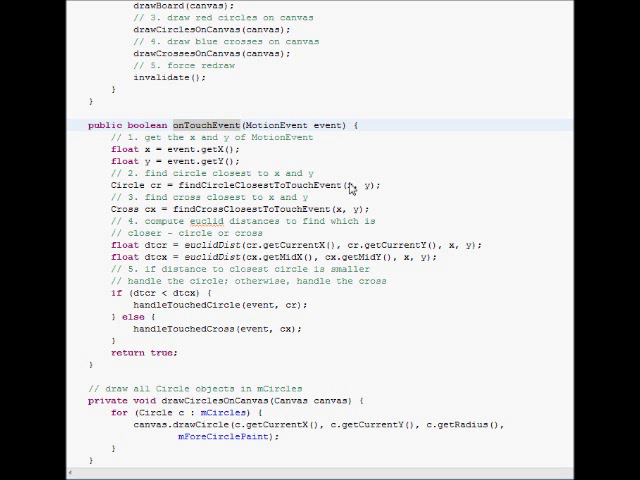
pyautogui.moveTo(380, 186); pyautogui.dragTo(182, 195)
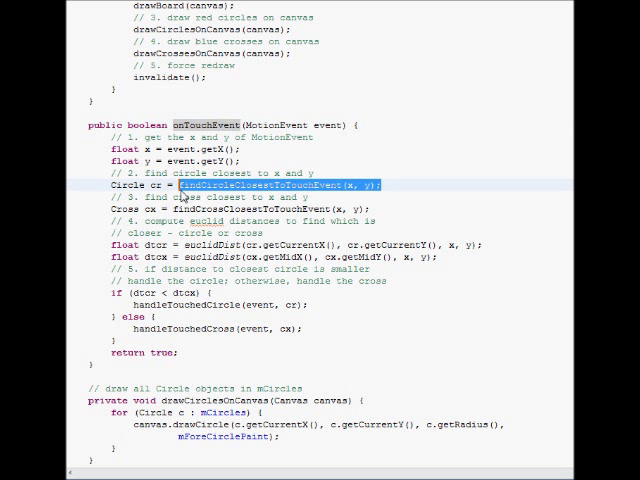
pyautogui.click(310, 186)
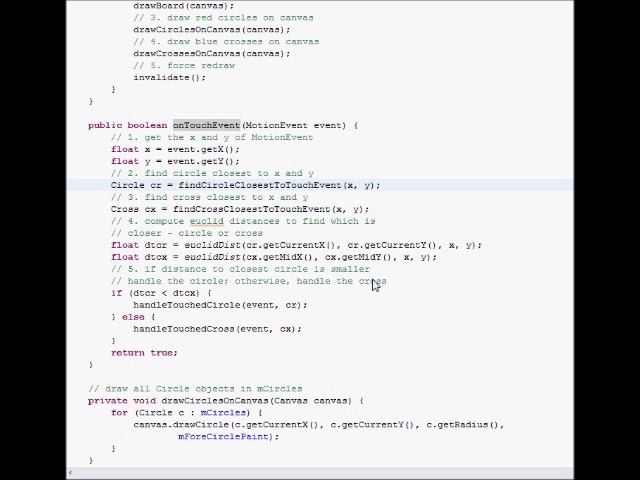
pyautogui.keyDown('ctrl'); pyautogui.click(290, 186); pyautogui.keyUp('ctrl')
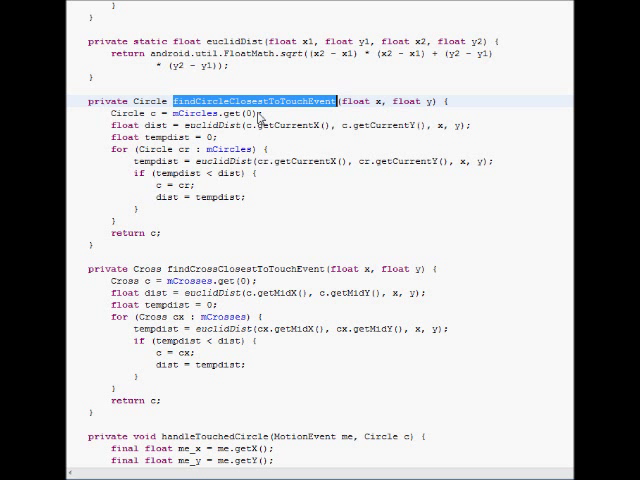
pyautogui.scroll(-3, 238, 228)
pyautogui.click(223, 161)
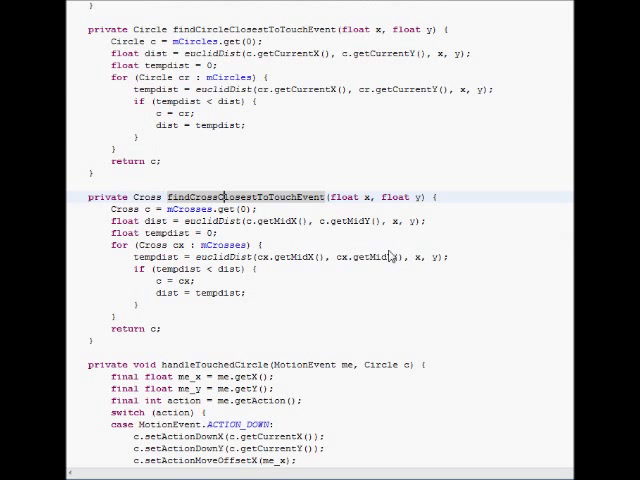
pyautogui.scroll(-1, 270, 180)
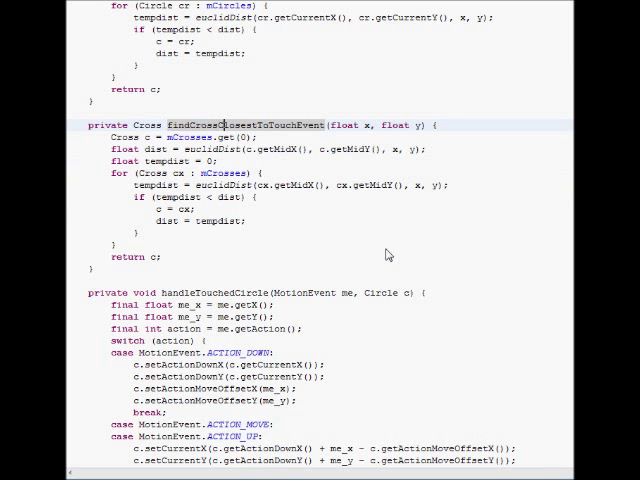
pyautogui.moveTo(167, 125)
pyautogui.mouseDown()
pyautogui.moveTo(323, 140)
pyautogui.moveTo(325, 125)
pyautogui.mouseUp()
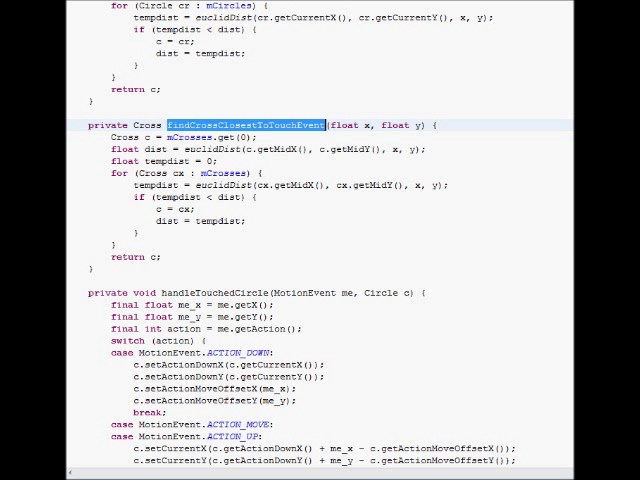
pyautogui.scroll(10, 320, 240)
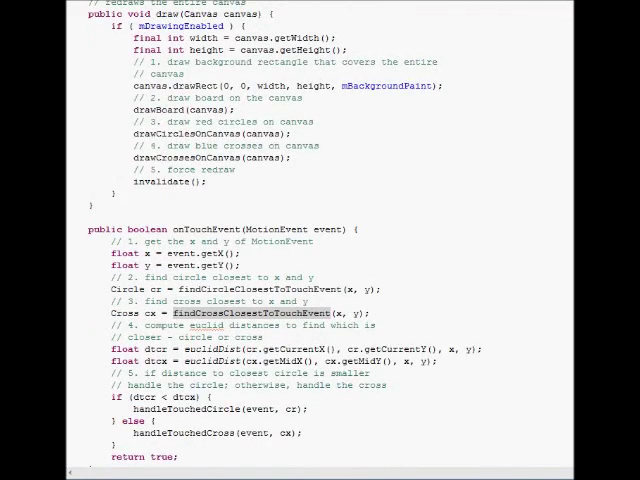
pyautogui.scroll(-5, 320, 240)
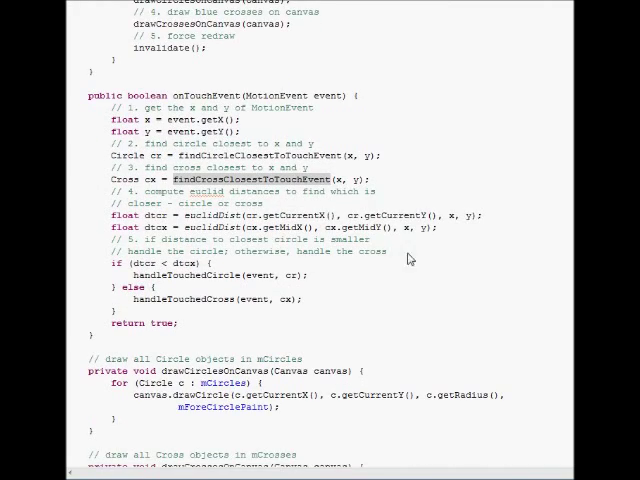
# Step: Back in onTouchEvent, select the dtcr and dtcx distances and open the handleTouchedCircle definition
pyautogui.click(303, 178)
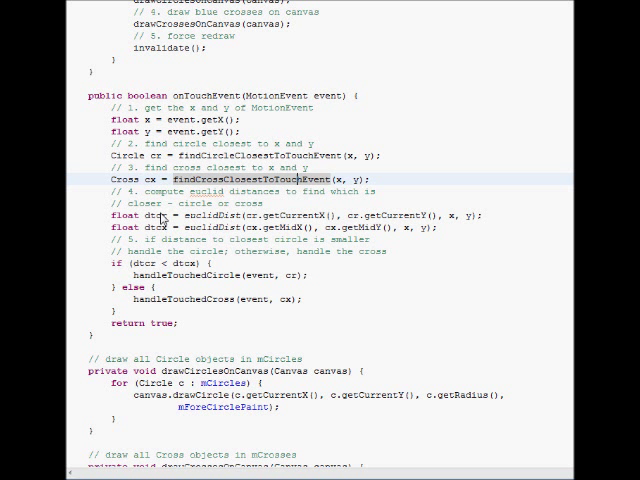
pyautogui.doubleClick(155, 215)
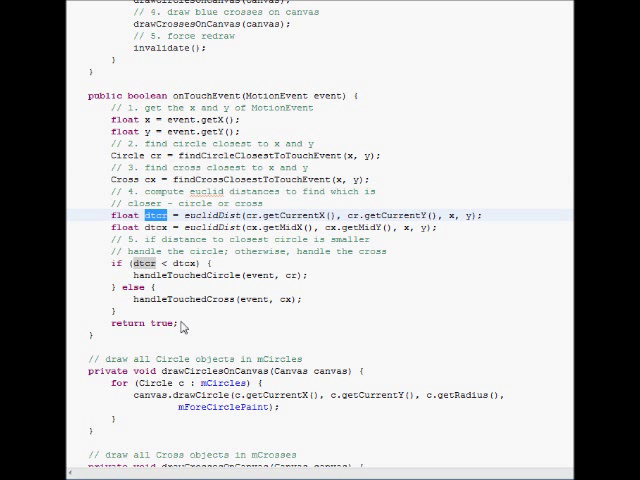
pyautogui.doubleClick(156, 227)
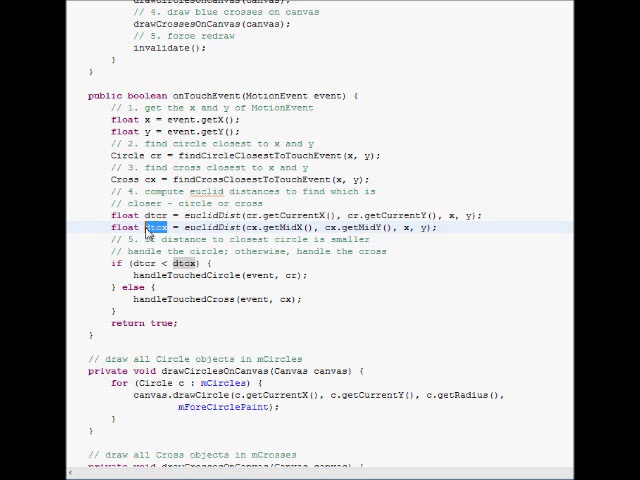
pyautogui.scroll(-1, 363, 334)
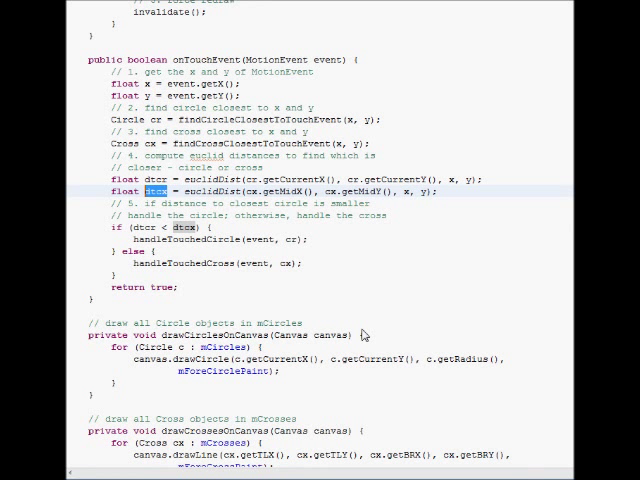
pyautogui.click(186, 239)
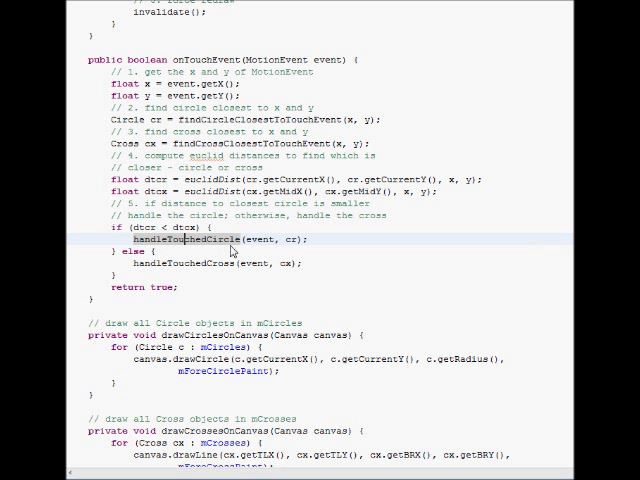
pyautogui.keyDown('ctrl'); pyautogui.click(221, 239); pyautogui.keyUp('ctrl')
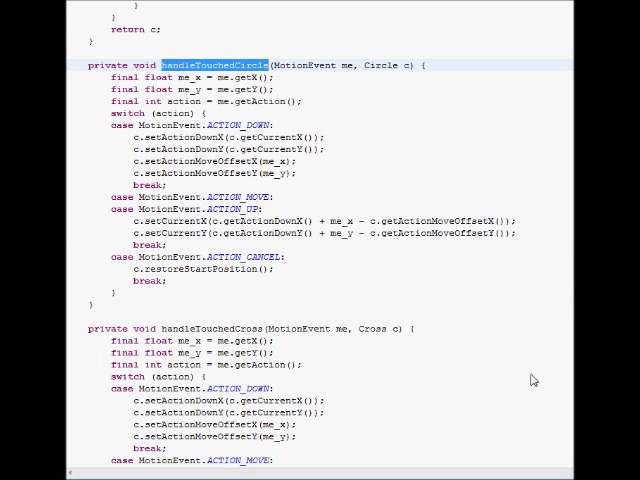
pyautogui.scroll(-1, 507, 366)
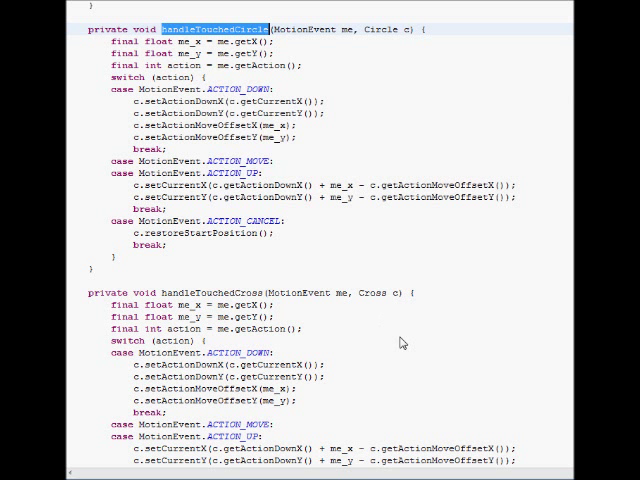
# Step: Comment the setActionDownX and setActionDownY lines with // Xc and // Yc
pyautogui.click(310, 101)
pyautogui.doubleClick(290, 101)
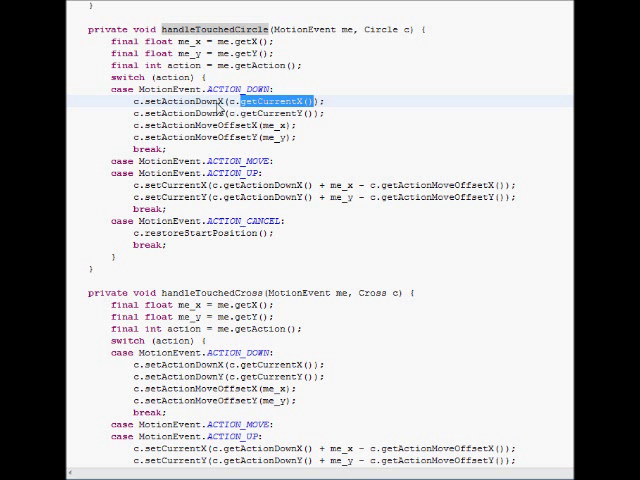
pyautogui.click(336, 102)
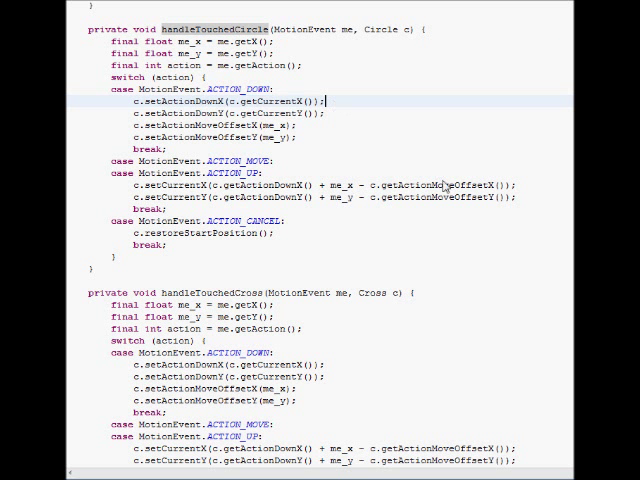
pyautogui.write('// Xc')
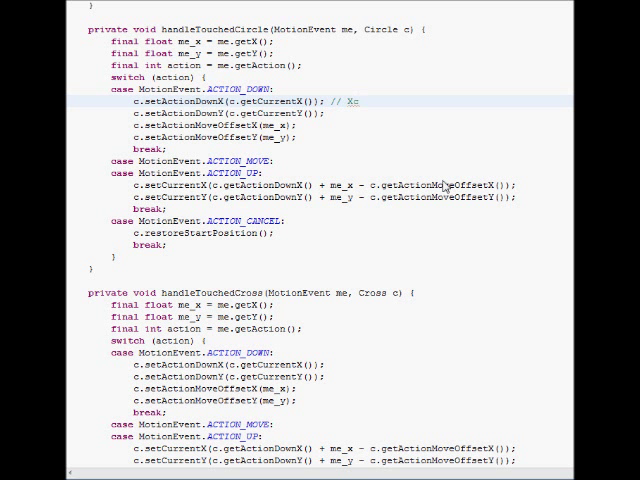
pyautogui.press('Down')
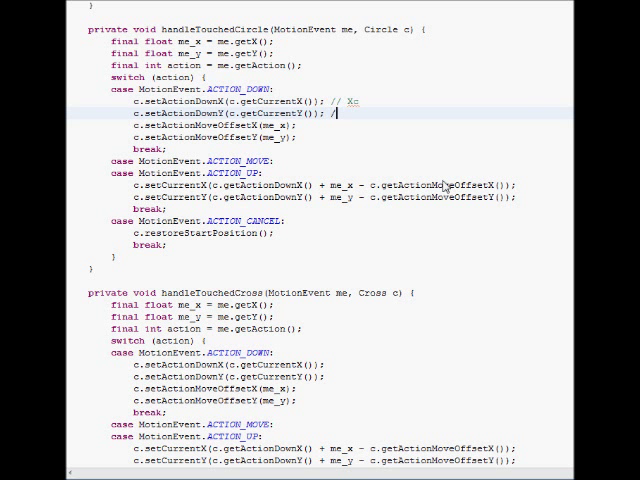
pyautogui.write('/ Yc')
# Step: Comment the setActionMoveOffsetX and setActionMoveOffsetY lines with // Xdown and // Ydown
pyautogui.press('Down')
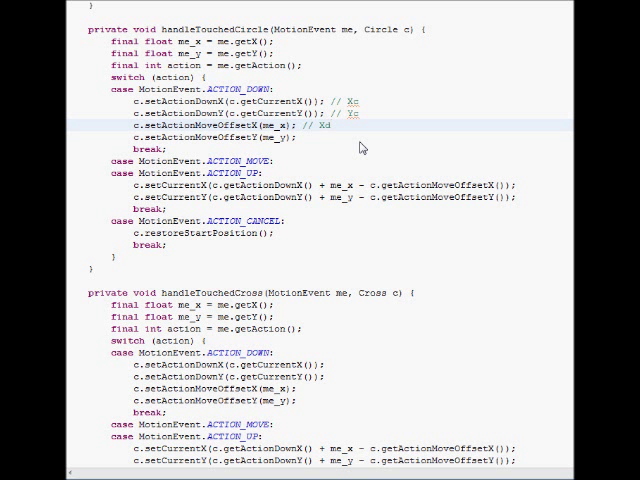
pyautogui.write('own')
pyautogui.press('Down')
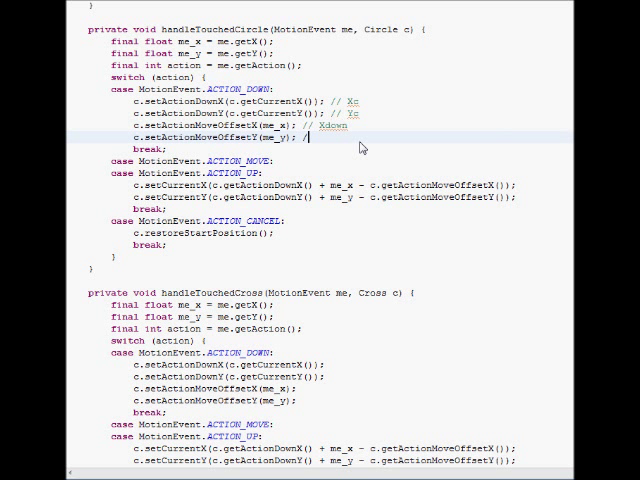
pyautogui.write('/ Ydown')
pyautogui.click(262, 173)
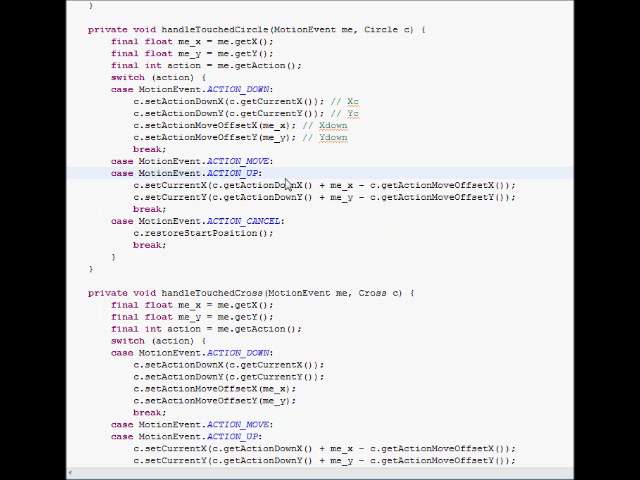
# Step: Insert a new line after ACTION_UP: holding the comment // Xc + Xup - Xdown
pyautogui.click(350, 185)
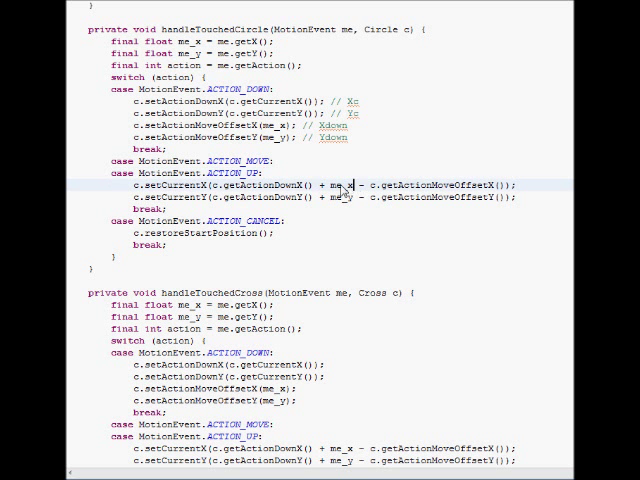
pyautogui.doubleClick(340, 185)
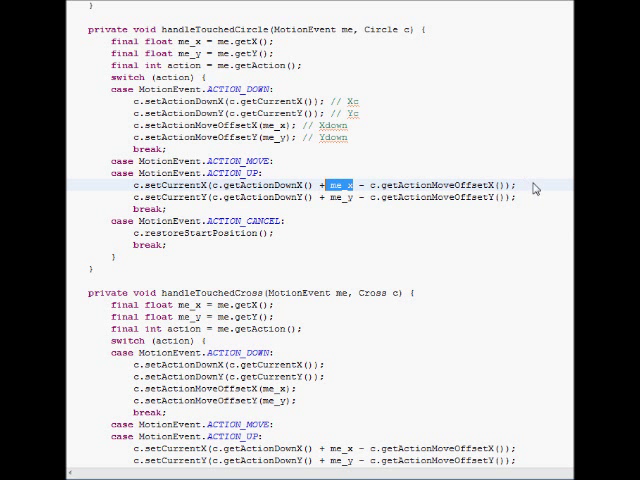
pyautogui.press('End')
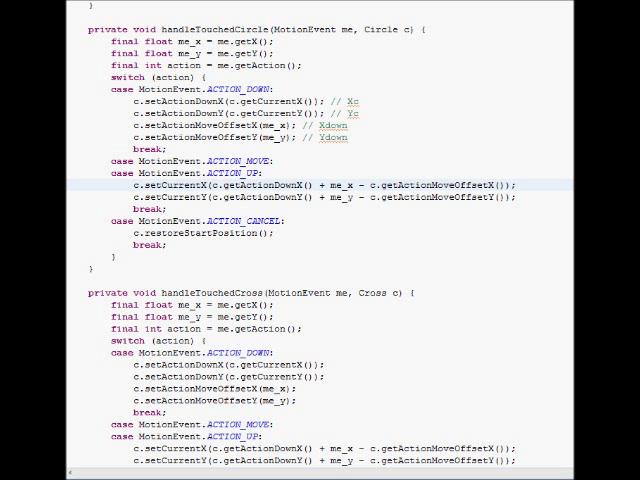
pyautogui.press('Up')
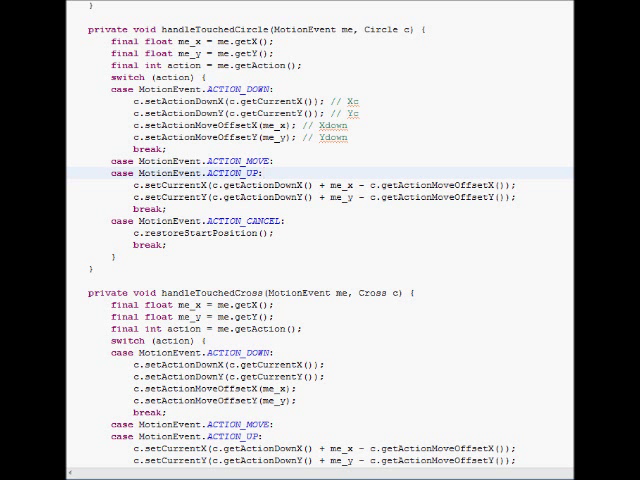
pyautogui.press('Return')
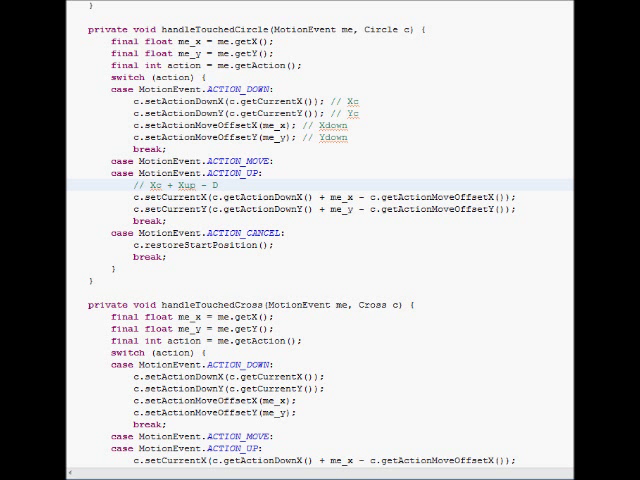
pyautogui.write('own')
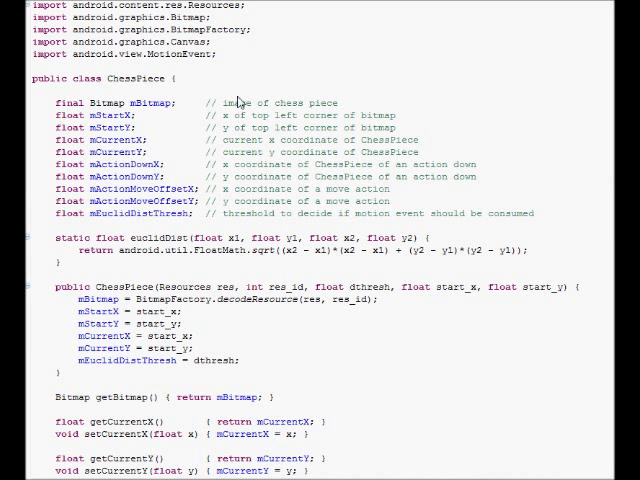
# Step: Review ChessPiece's mBitmap and mCurrentX fields, euclidDist and the constructor assignments
pyautogui.click(145, 103)
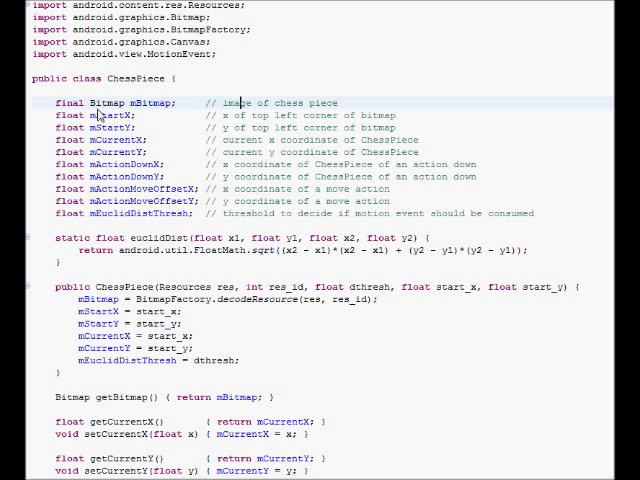
pyautogui.moveTo(90, 103); pyautogui.dragTo(166, 103)
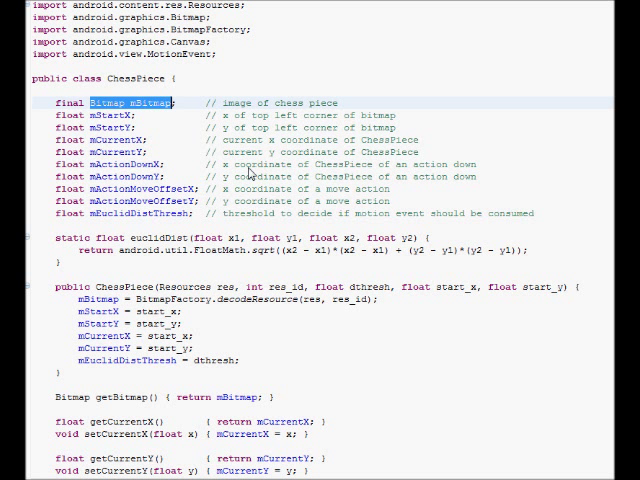
pyautogui.click(135, 118)
pyautogui.click(140, 140)
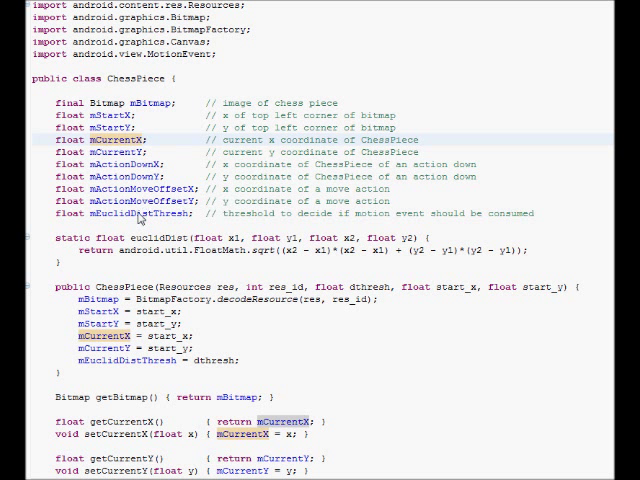
pyautogui.click(224, 239)
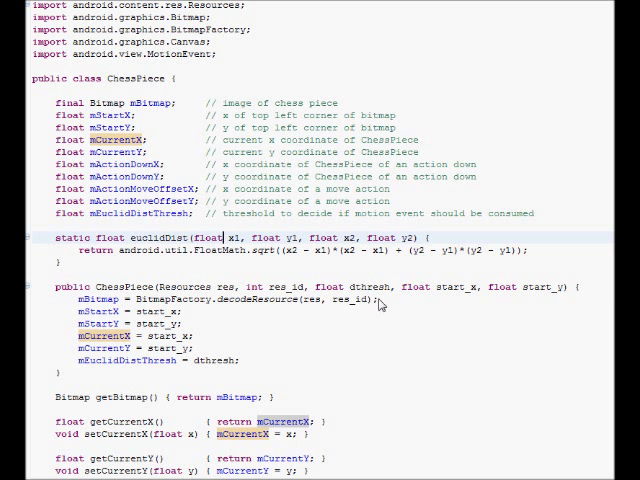
pyautogui.moveTo(343, 300)
pyautogui.mouseDown()
pyautogui.moveTo(141, 313)
pyautogui.moveTo(377, 300)
pyautogui.mouseUp()
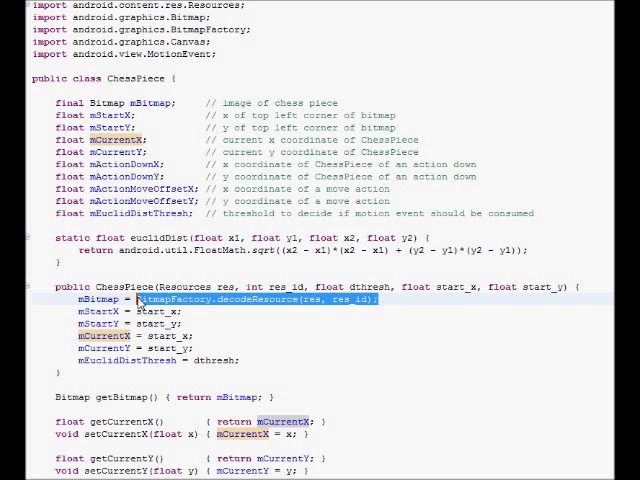
pyautogui.scroll(-10, 366, 267)
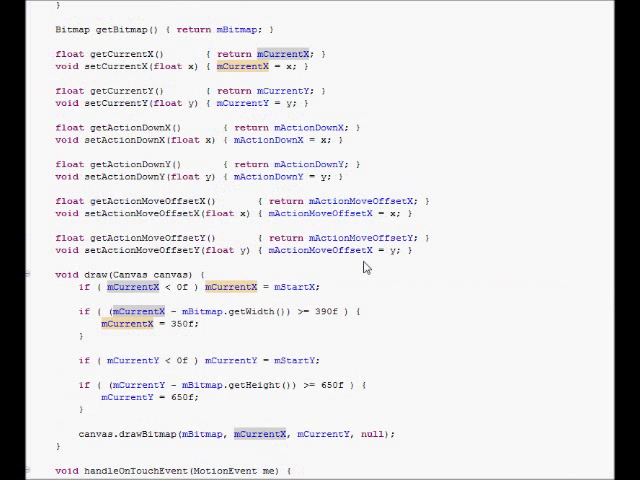
# Step: Review the draw method's Canvas parameter, 390f/650f limits and drawBitmap call, reaching handleOnTouchEvent
pyautogui.click(95, 274)
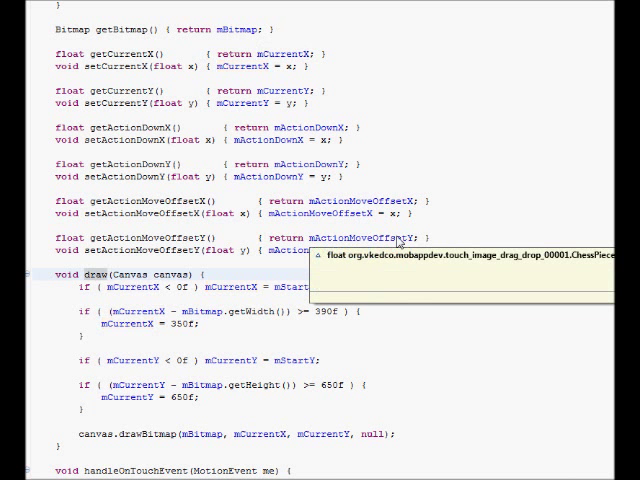
pyautogui.scroll(-3, 420, 247)
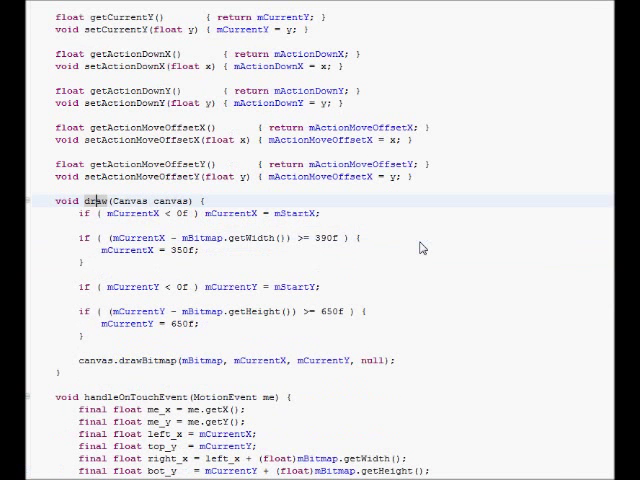
pyautogui.moveTo(189, 202); pyautogui.dragTo(117, 202)
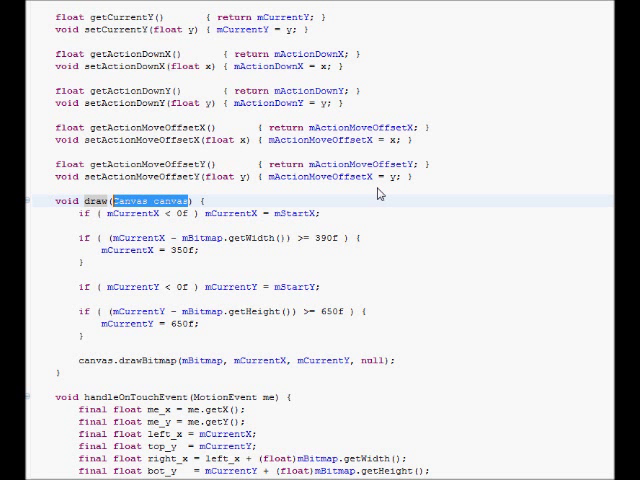
pyautogui.scroll(-1, 380, 194)
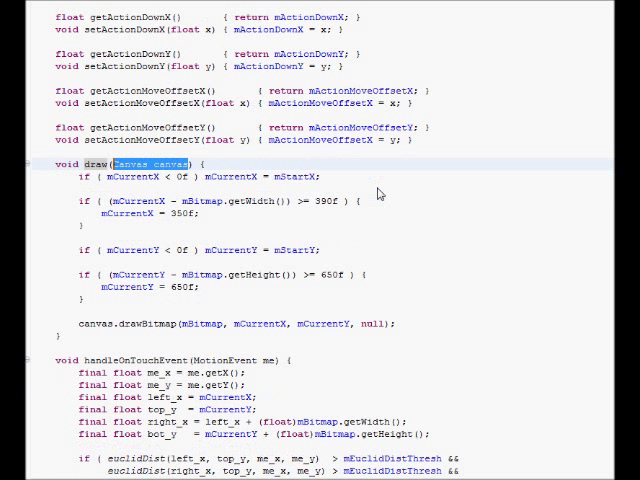
pyautogui.doubleClick(330, 201)
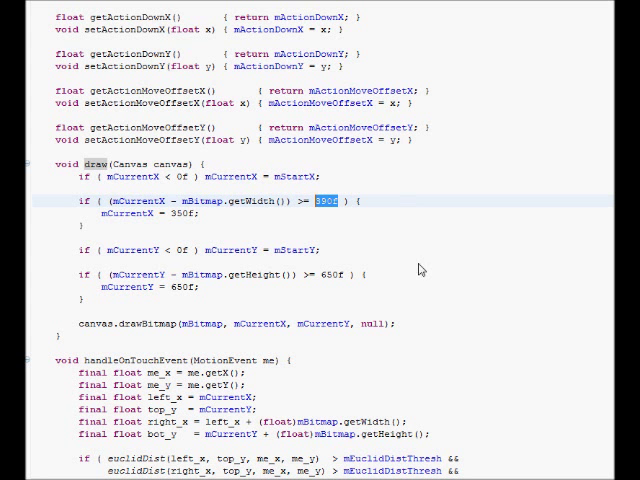
pyautogui.moveTo(345, 275); pyautogui.dragTo(320, 275)
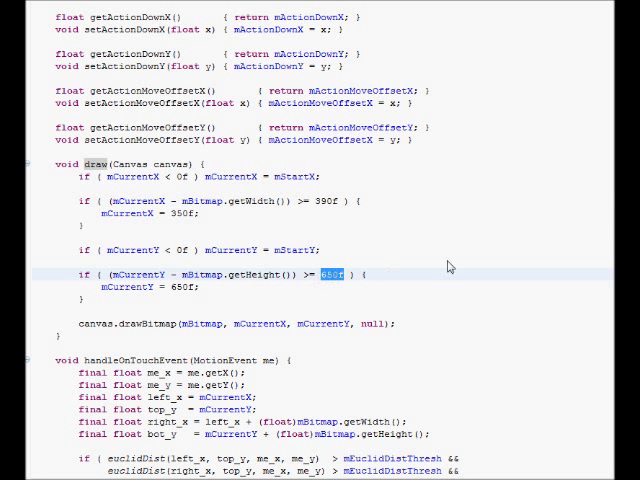
pyautogui.scroll(-3, 449, 266)
pyautogui.scroll(-3, 463, 262)
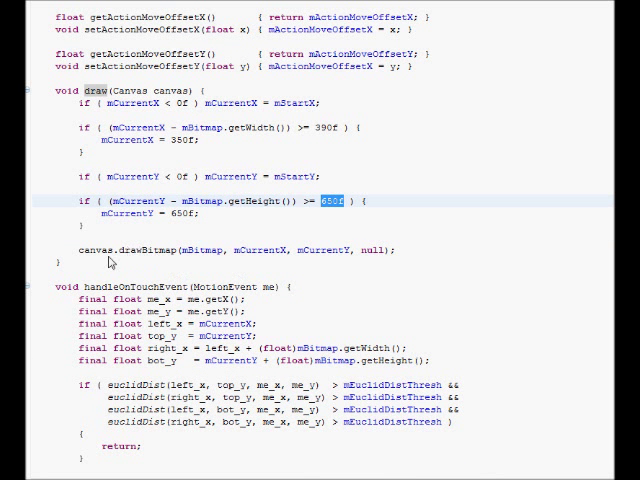
pyautogui.moveTo(120, 250); pyautogui.dragTo(177, 250)
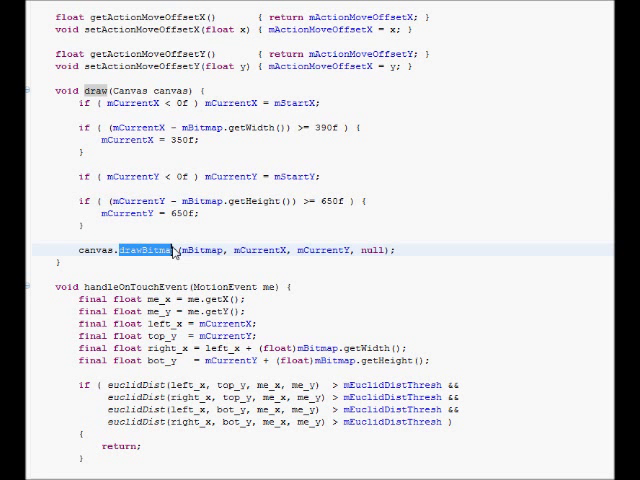
pyautogui.click(322, 250)
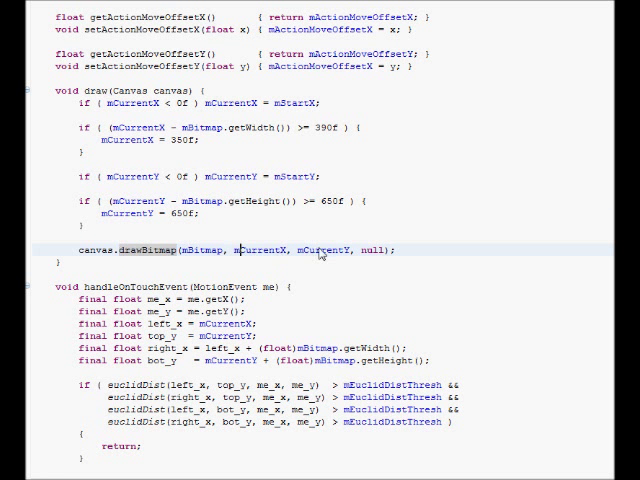
pyautogui.scroll(-3, 466, 217)
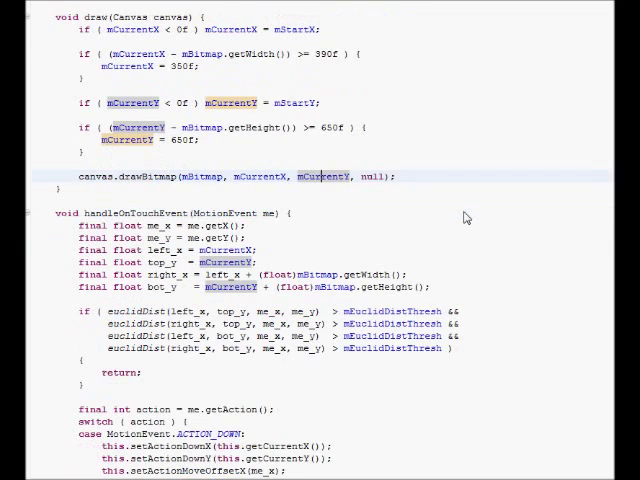
pyautogui.scroll(-3, 466, 217)
pyautogui.scroll(-3, 466, 217)
pyautogui.scroll(-3, 466, 217)
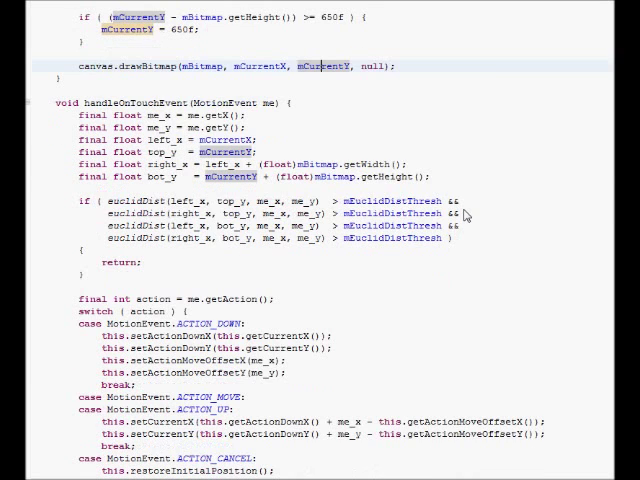
pyautogui.scroll(-3, 466, 217)
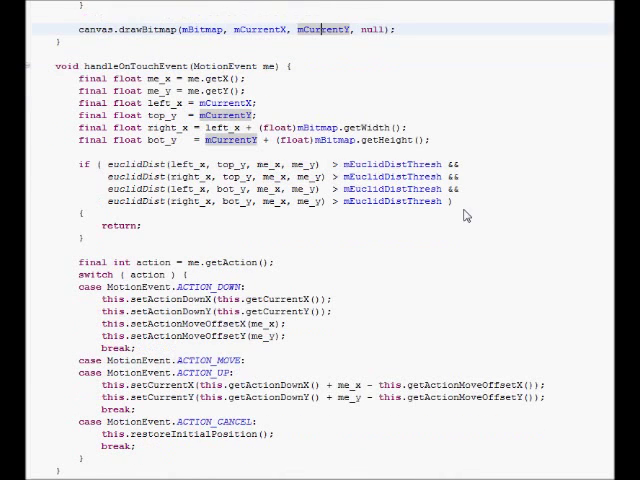
pyautogui.click(157, 65)
# Step: Highlight the euclidDist checks and the ACTION_DOWN/MOVE setters' me_x and me_y uses in handleOnTouchEvent
pyautogui.click(272, 66)
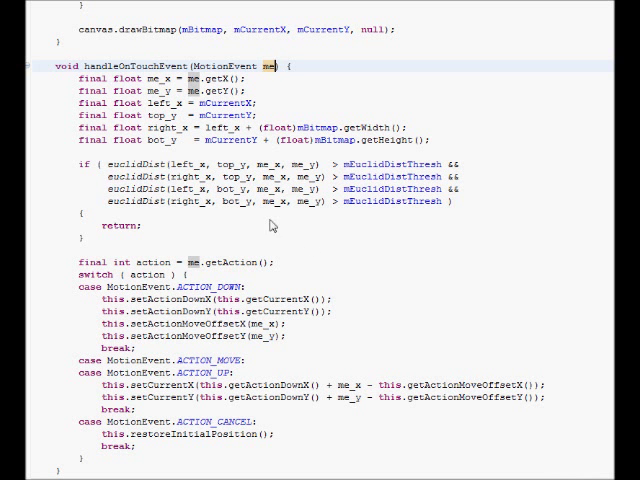
pyautogui.moveTo(137, 164)
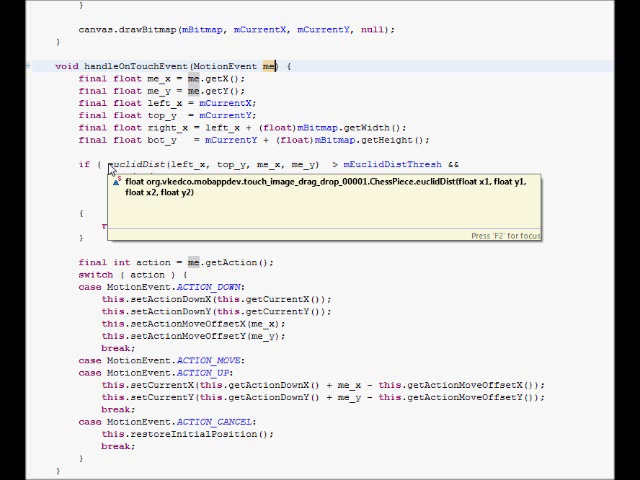
pyautogui.moveTo(108, 164); pyautogui.dragTo(464, 204)
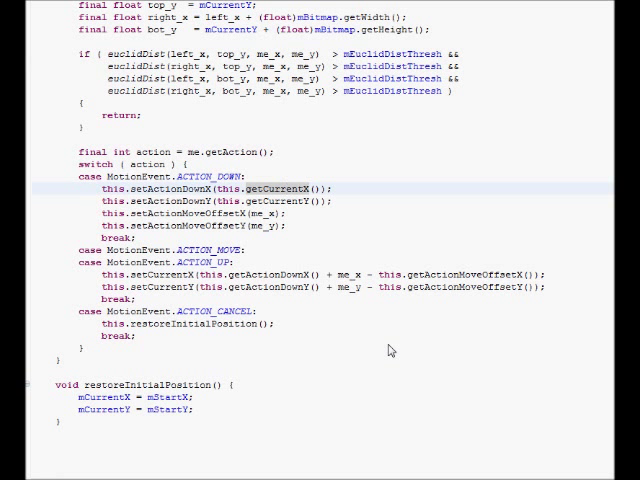
pyautogui.click(190, 188)
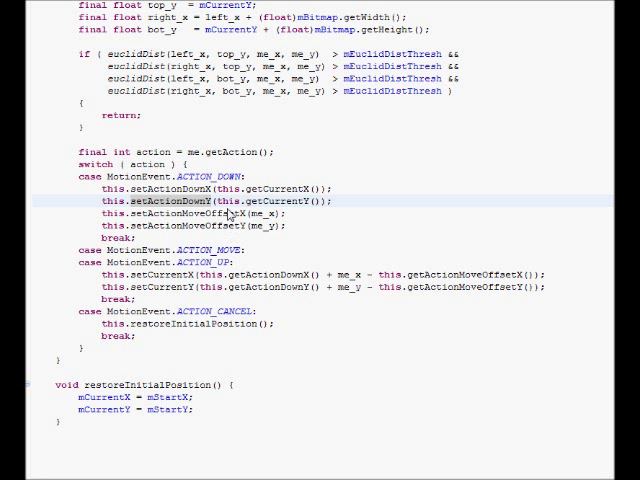
pyautogui.click(158, 213)
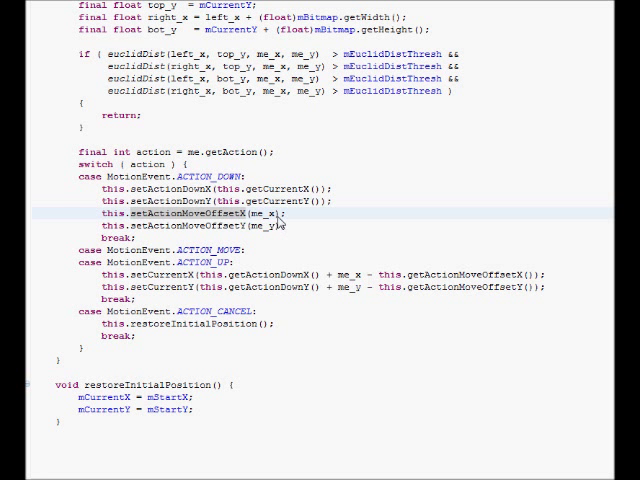
pyautogui.doubleClick(266, 213)
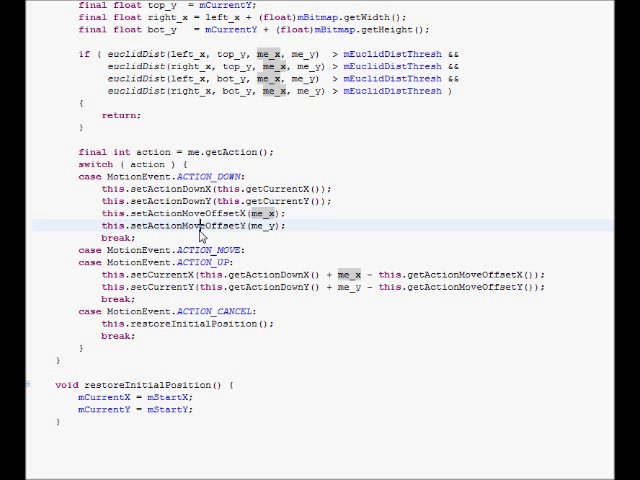
pyautogui.click(218, 226)
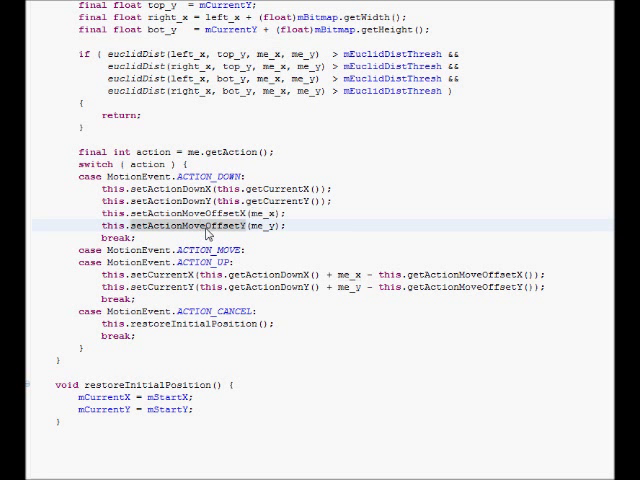
pyautogui.doubleClick(266, 225)
pyautogui.write('me_y')
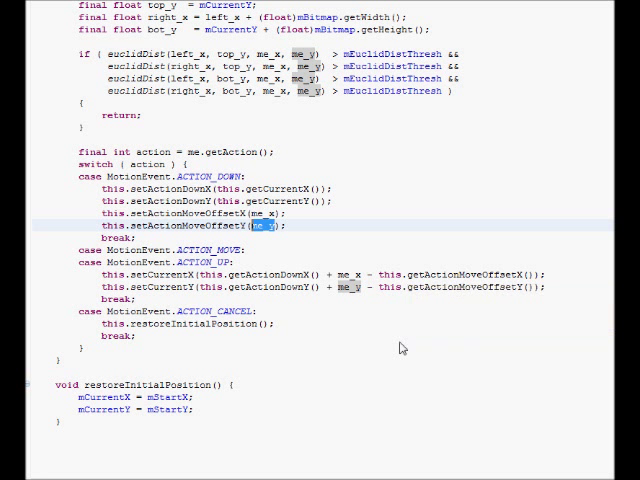
# Step: Highlight the setCurrentX formula parts and mStartX, then jump to TouchImageSketcher's source with F3
pyautogui.click(300, 274)
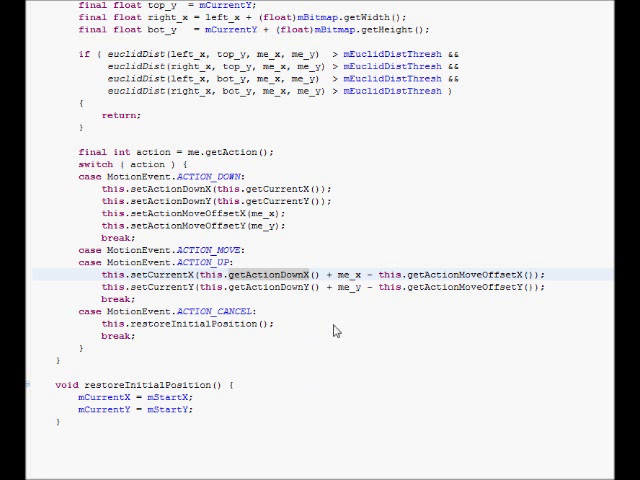
pyautogui.doubleClick(343, 276)
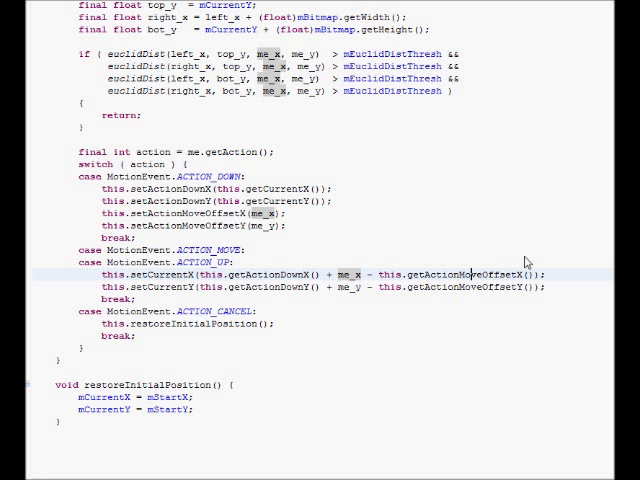
pyautogui.click(470, 274)
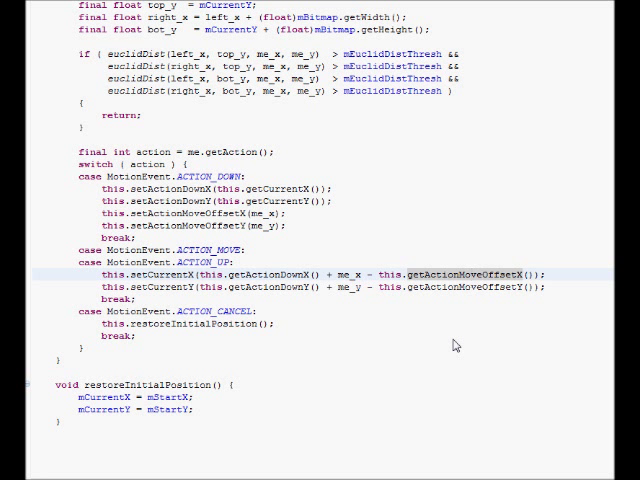
pyautogui.scroll(-1, 455, 345)
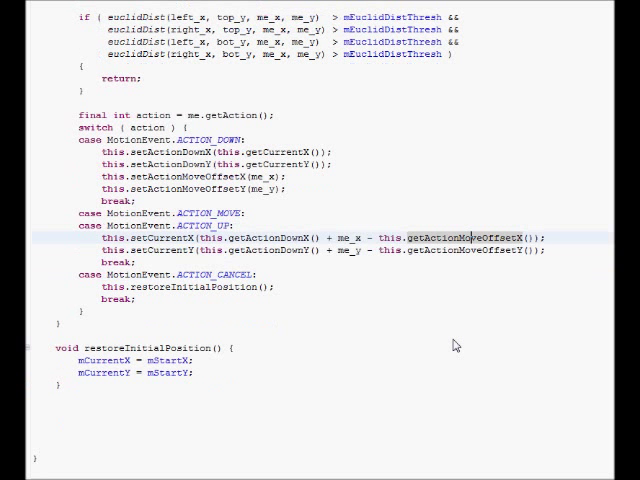
pyautogui.doubleClick(168, 360)
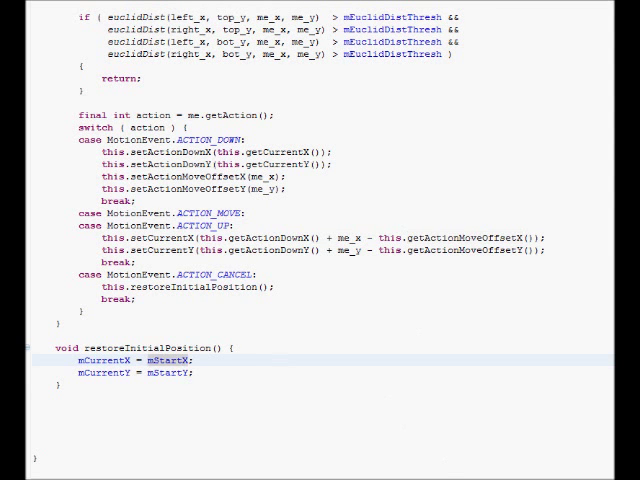
pyautogui.press('F3')
pyautogui.scroll(-1, 223, 178)
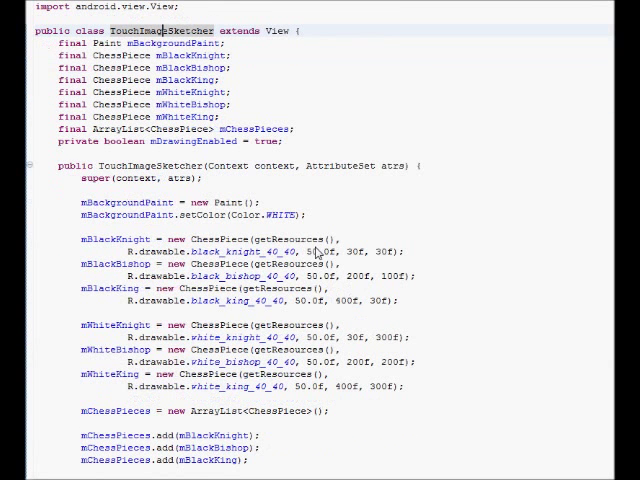
# Step: Highlight the mChessPieces list, ChessPiece type uses and the black_knight_40_40 resource in the constructor
pyautogui.moveTo(292, 129)
pyautogui.mouseDown()
pyautogui.moveTo(80, 143)
pyautogui.moveTo(58, 129)
pyautogui.mouseUp()
pyautogui.scroll(-3, 200, 180)
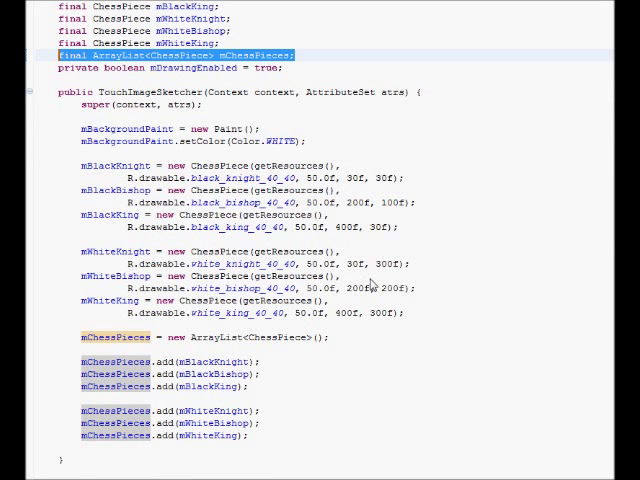
pyautogui.click(214, 166)
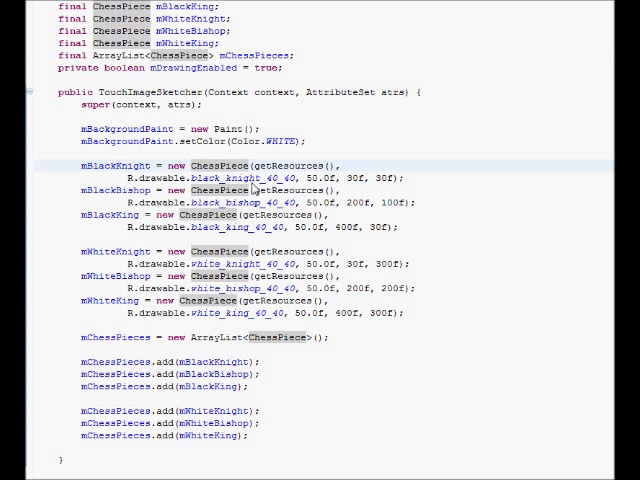
pyautogui.doubleClick(290, 178)
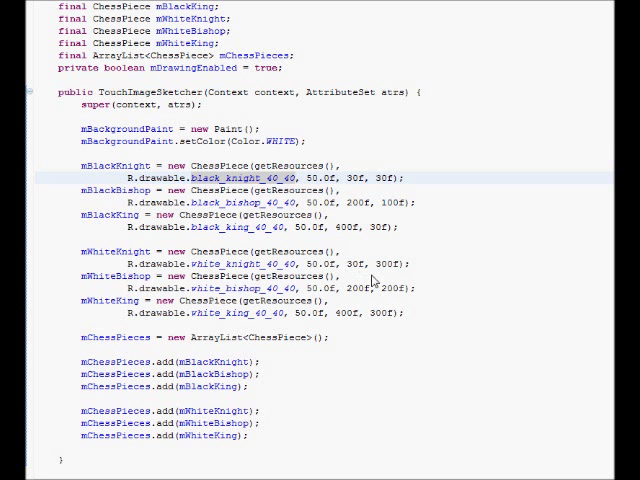
pyautogui.scroll(-1, 372, 282)
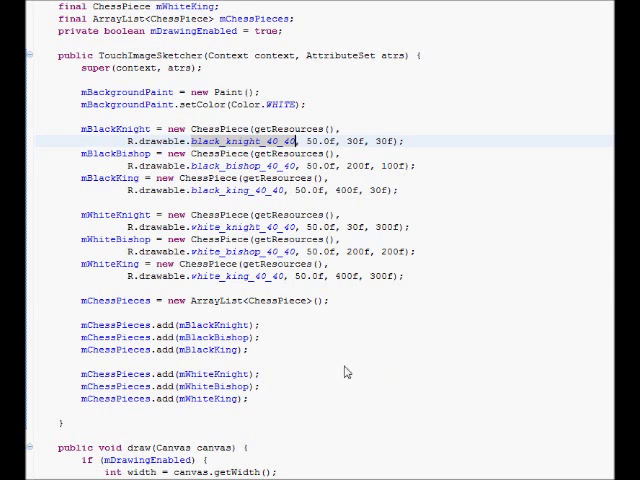
# Step: Highlight mChessPieces uses and the cp.draw(canvas) call in TouchImageSketcher's draw method
pyautogui.click(290, 301)
pyautogui.scroll(-3, 330, 390)
pyautogui.scroll(-3, 345, 388)
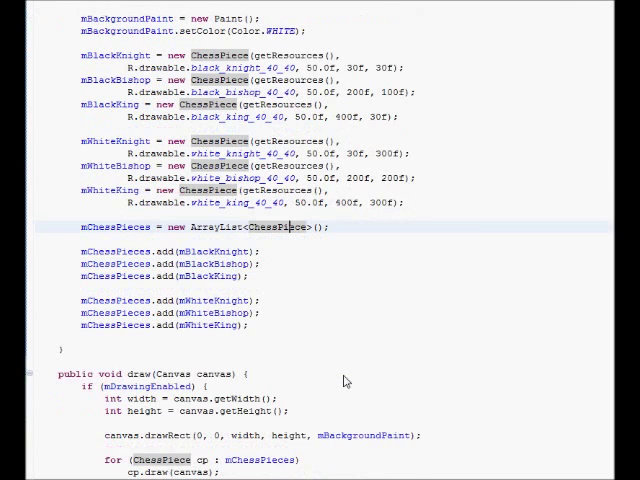
pyautogui.scroll(-3, 345, 388)
pyautogui.scroll(-4, 345, 385)
pyautogui.scroll(-3, 345, 381)
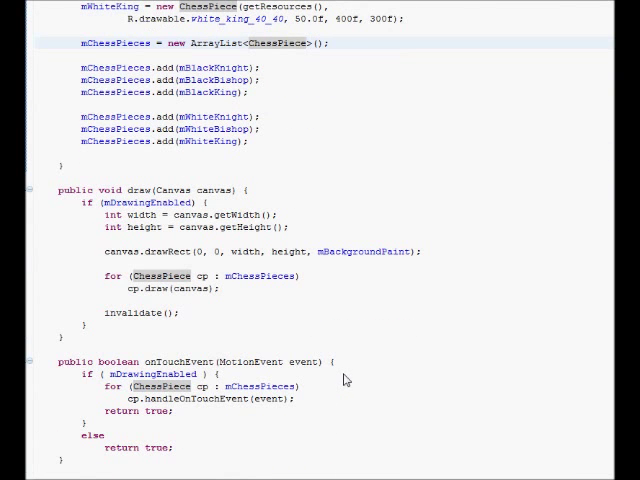
pyautogui.click(230, 227)
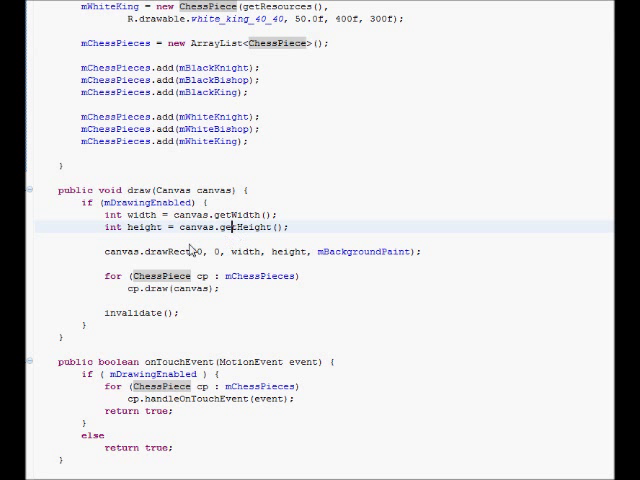
pyautogui.click(258, 276)
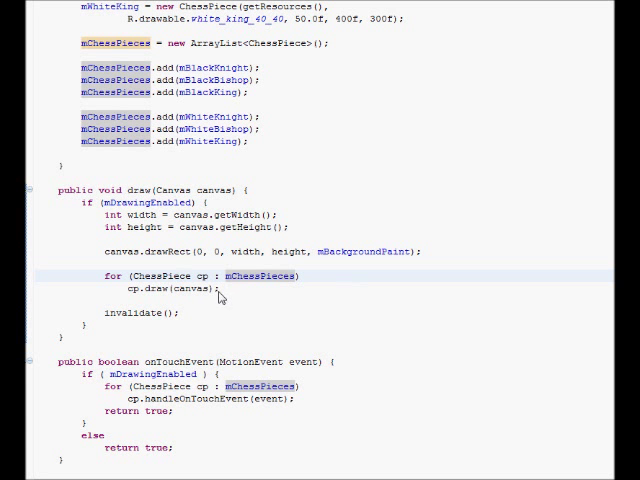
pyautogui.moveTo(219, 289); pyautogui.dragTo(119, 290)
pyautogui.scroll(-1, 327, 338)
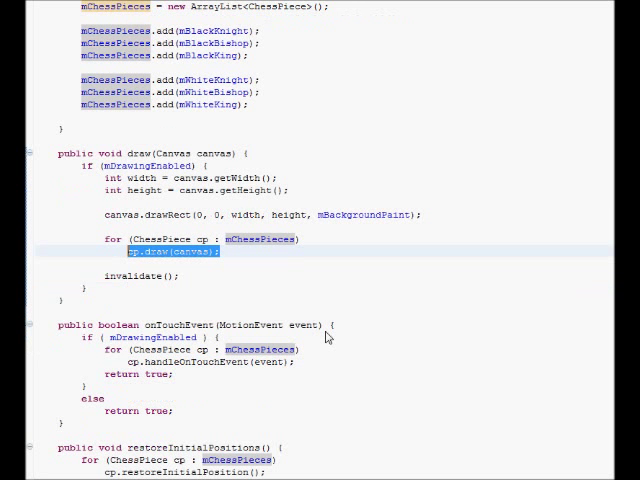
pyautogui.scroll(-1, 327, 336)
pyautogui.scroll(-1, 327, 336)
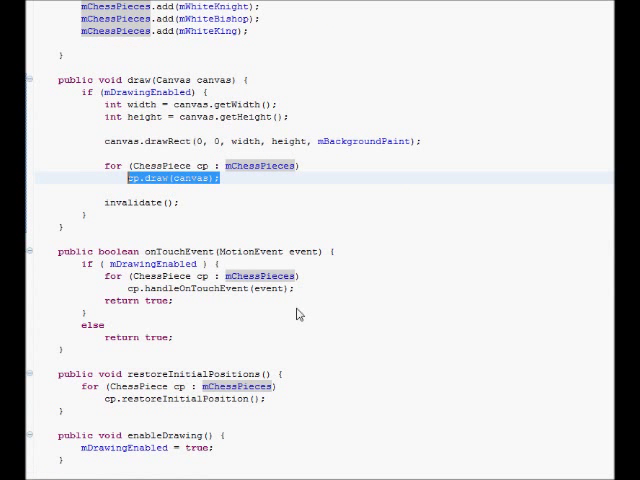
# Step: Point out onTouchEvent forwarding events to each piece's handleOnTouchEvent
pyautogui.click(162, 251)
pyautogui.click(197, 288)
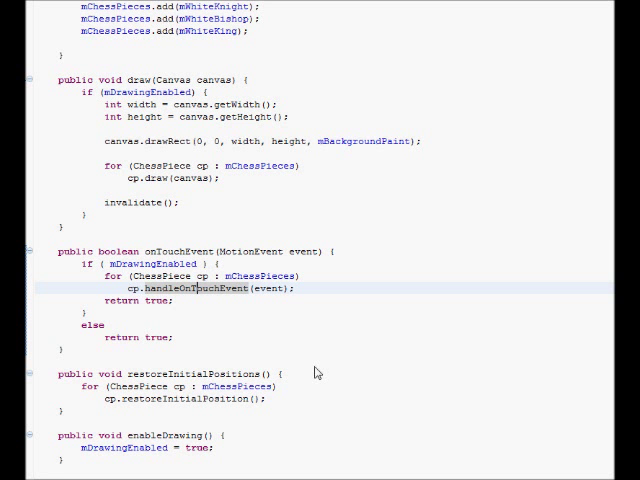
pyautogui.scroll(-1, 316, 372)
pyautogui.scroll(-1, 316, 372)
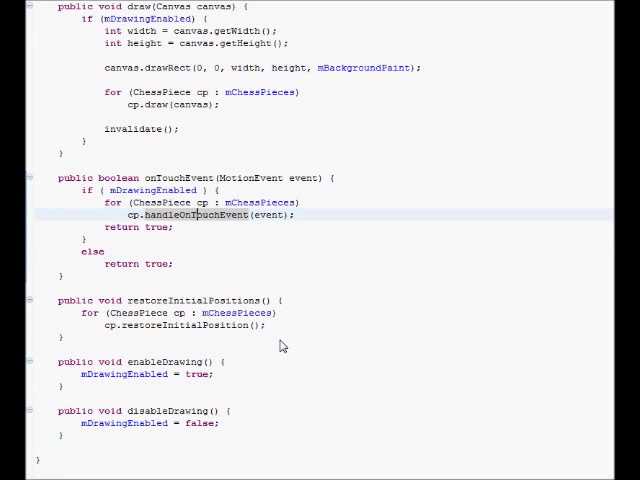